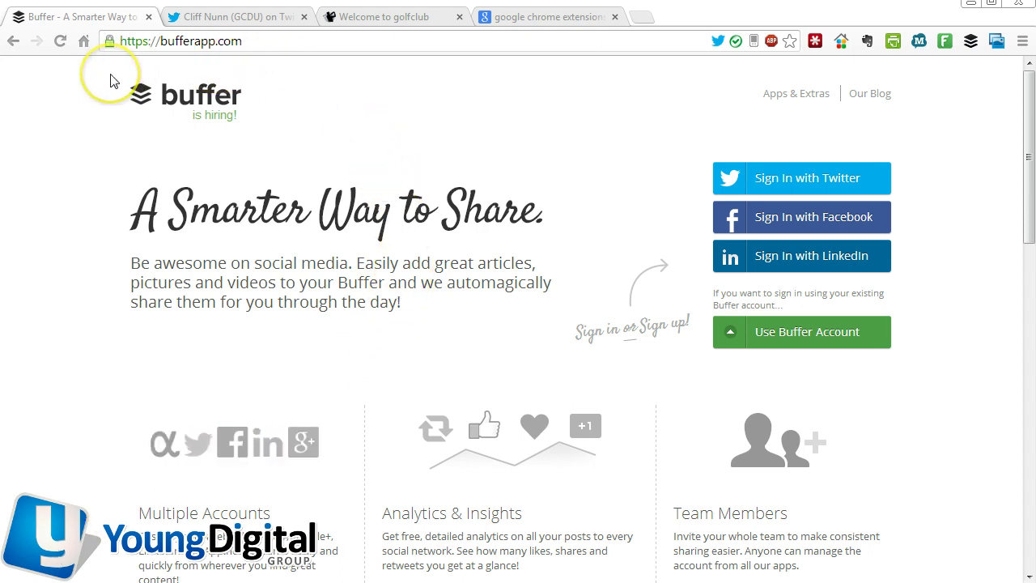
Step: Look over the open Twitter profile, golf store and Chrome extensions search pages, ending on the Buffer home page
click(205, 23)
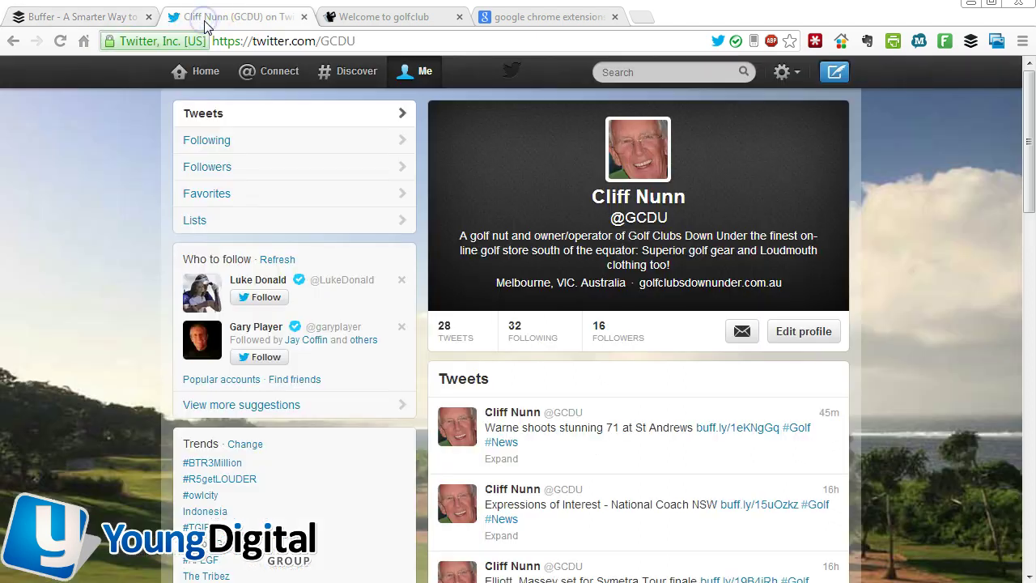
click(409, 19)
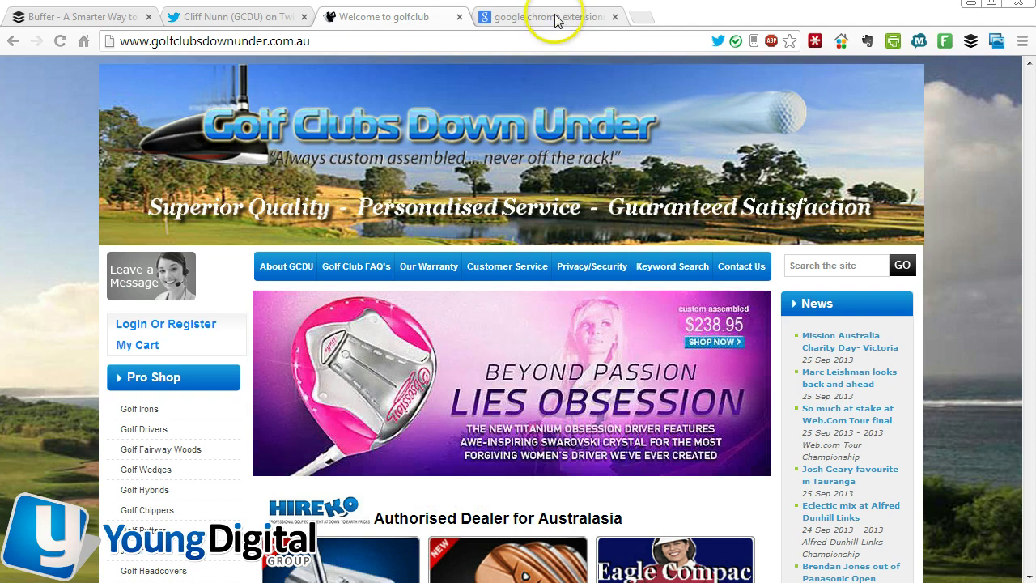
click(552, 18)
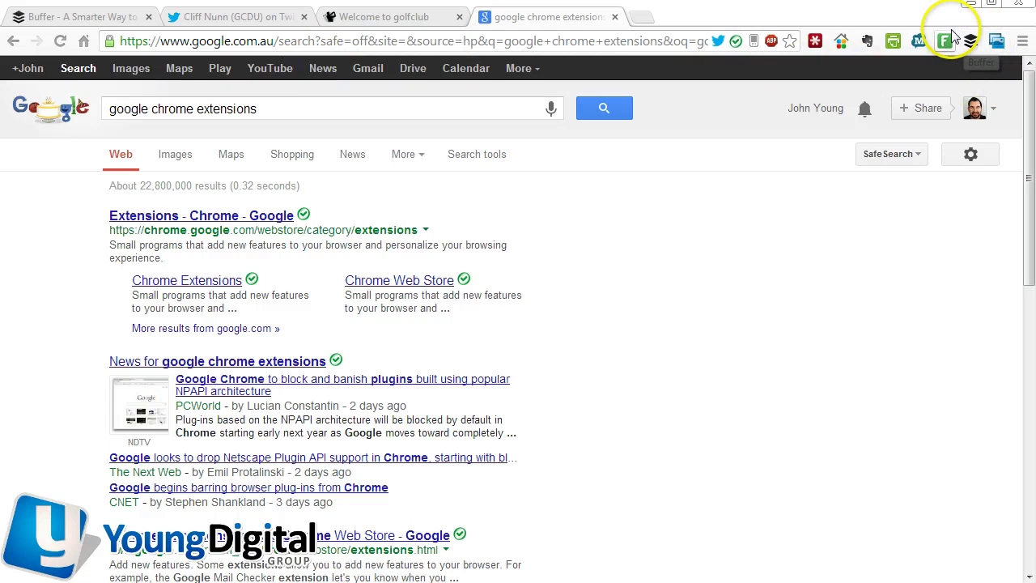
click(104, 22)
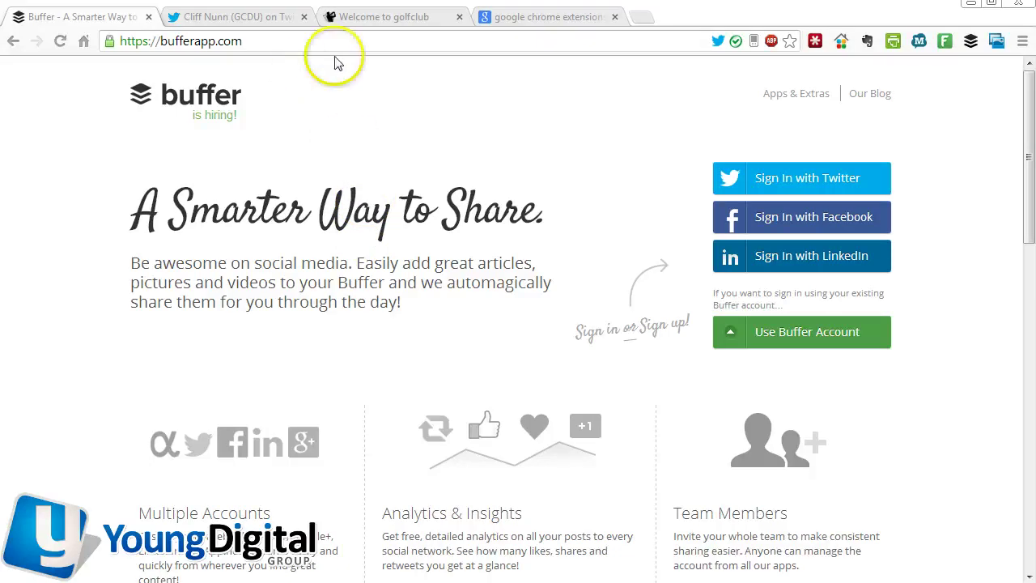
Step: Open the Dynacraft Hindsight putter's product page on the Golf Clubs Down Under site and view its details
click(377, 17)
scroll(498, 358, down, 3)
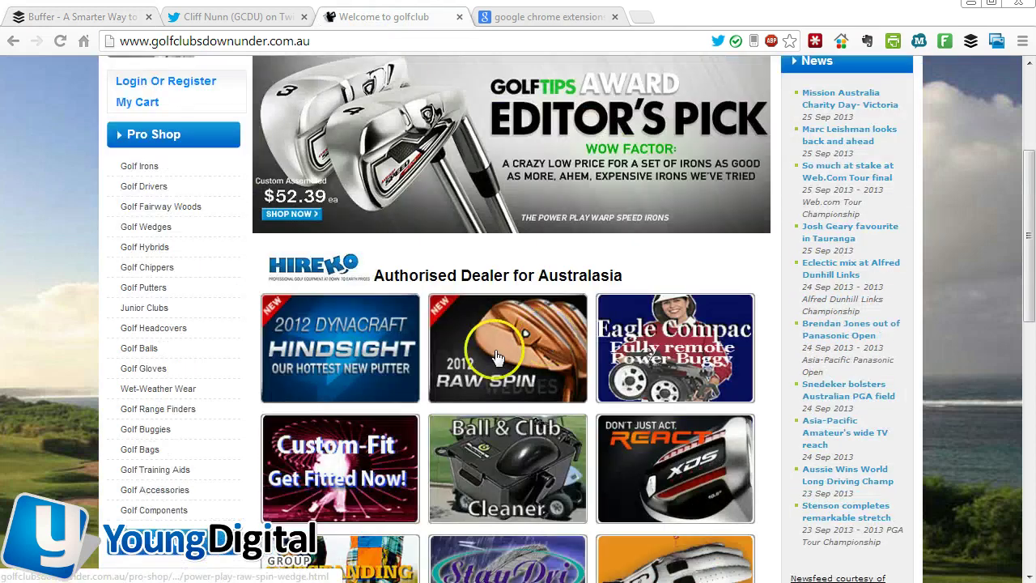
click(391, 346)
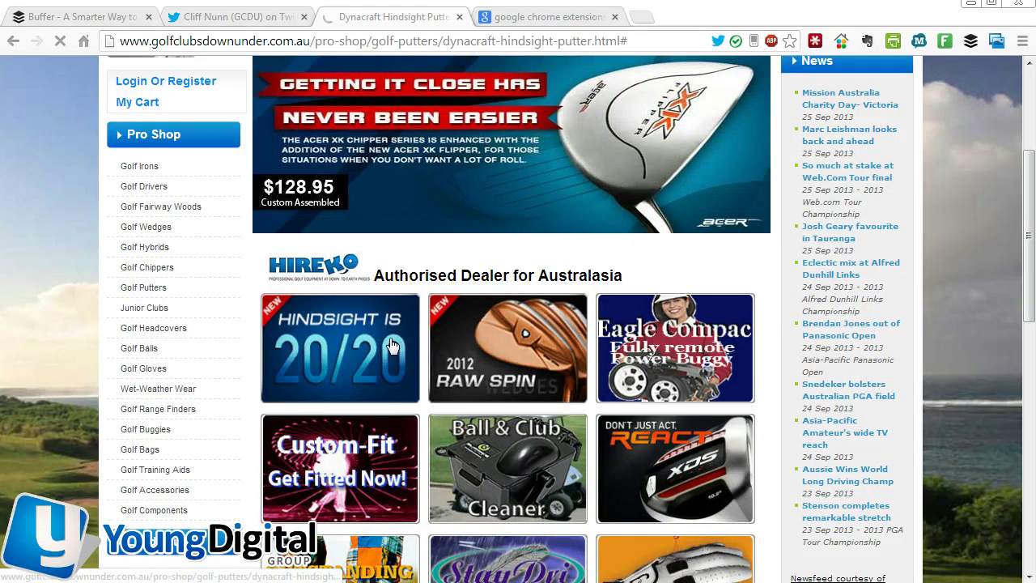
scroll(396, 340, down, 2)
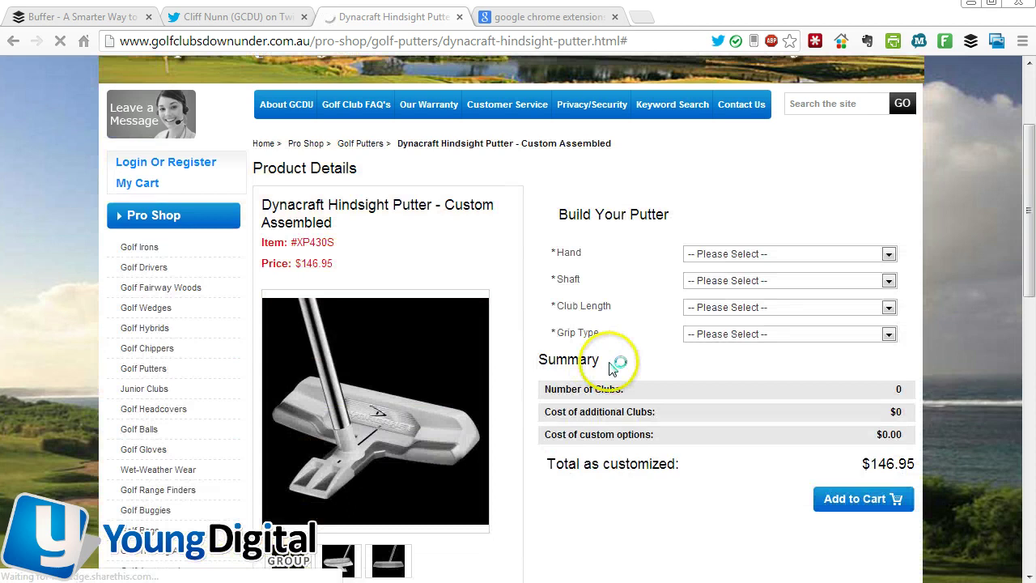
scroll(613, 366, down, 2)
scroll(613, 366, up, 2)
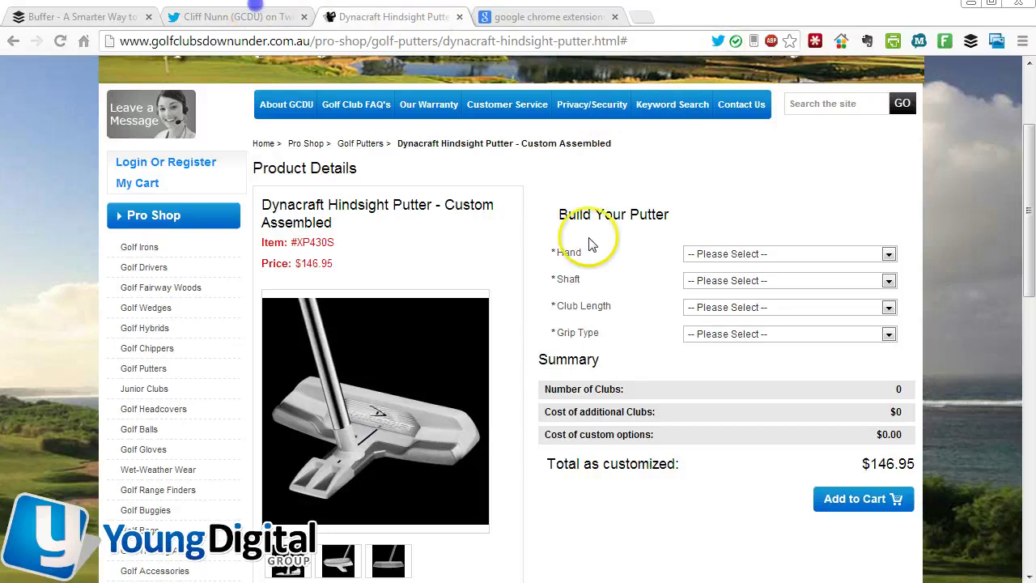
Step: Compare the putter's product page with the store's Twitter profile and look through its recent tweets
click(207, 17)
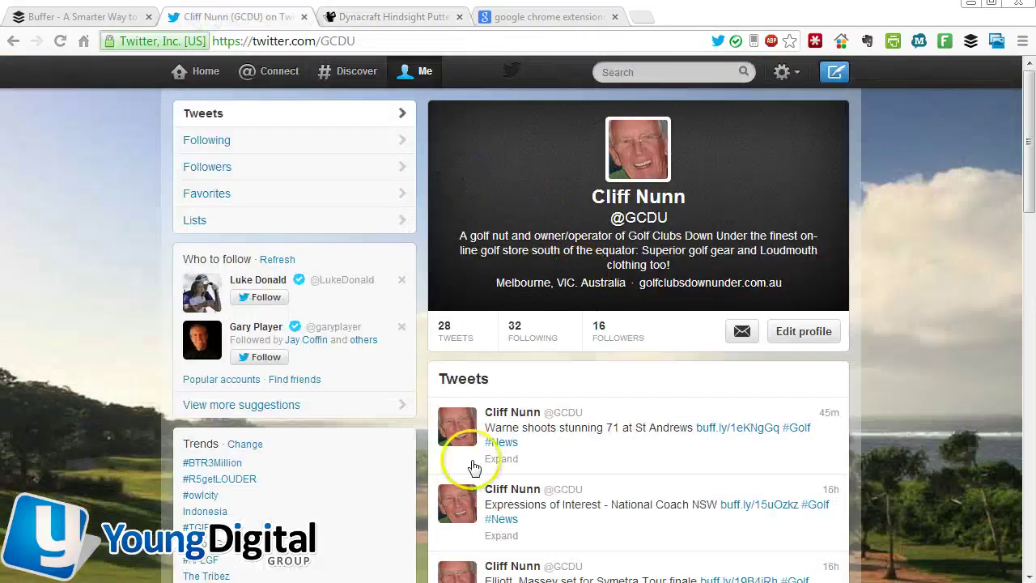
click(359, 17)
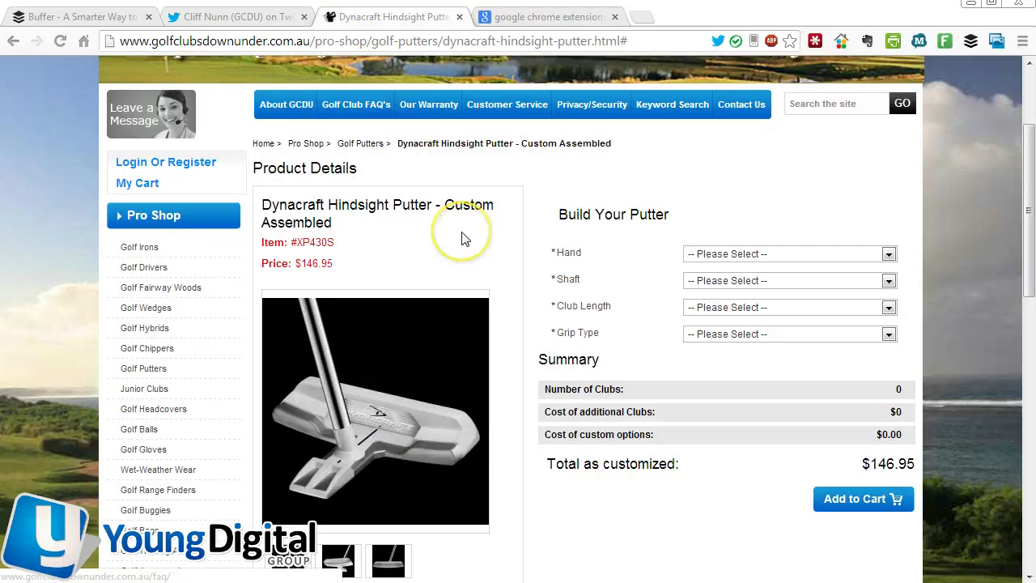
scroll(463, 238, down, 1)
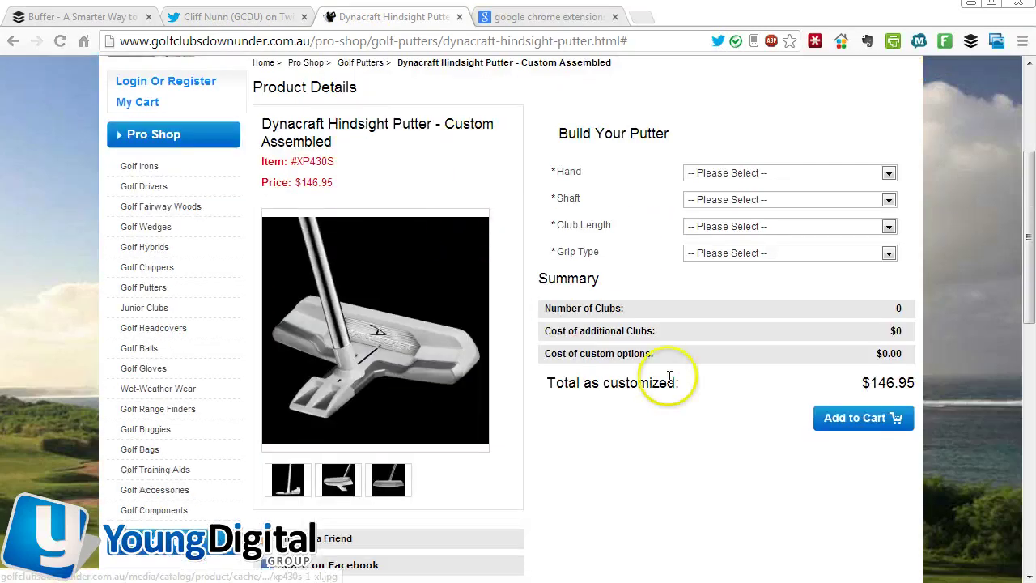
scroll(670, 377, up, 2)
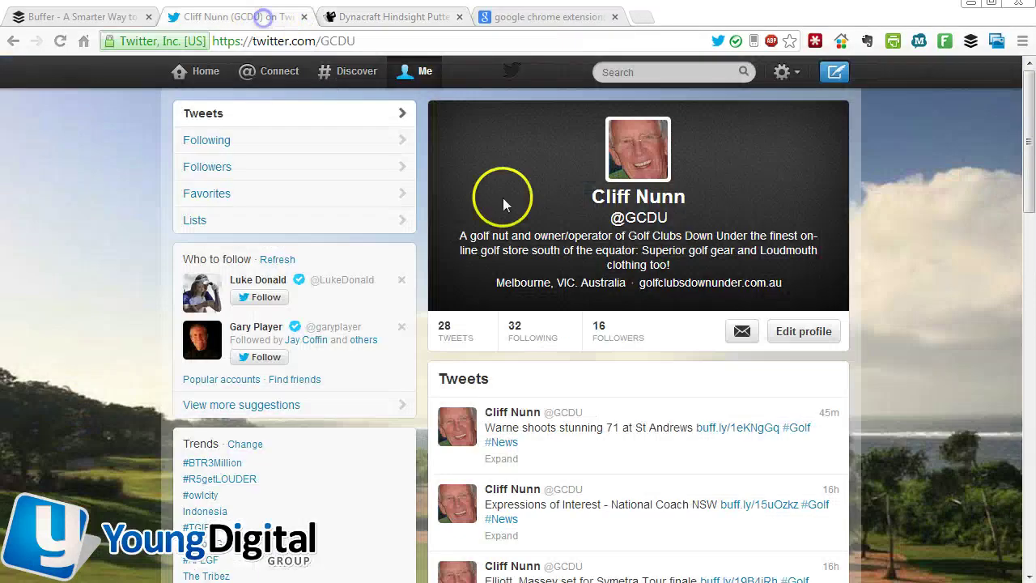
click(267, 16)
scroll(548, 392, down, 2)
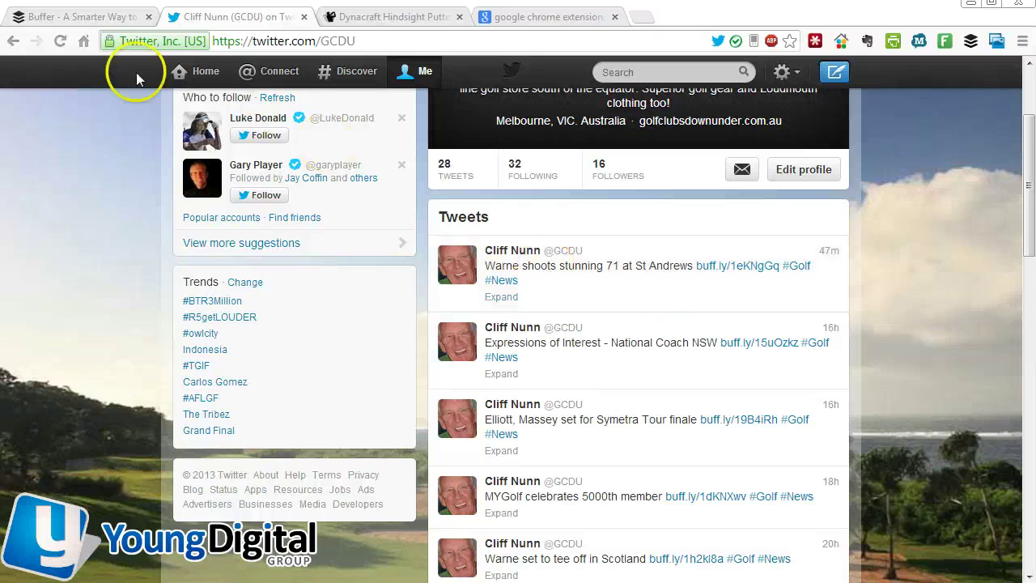
Step: Sign in to Buffer using the existing Buffer account's email and password
click(81, 16)
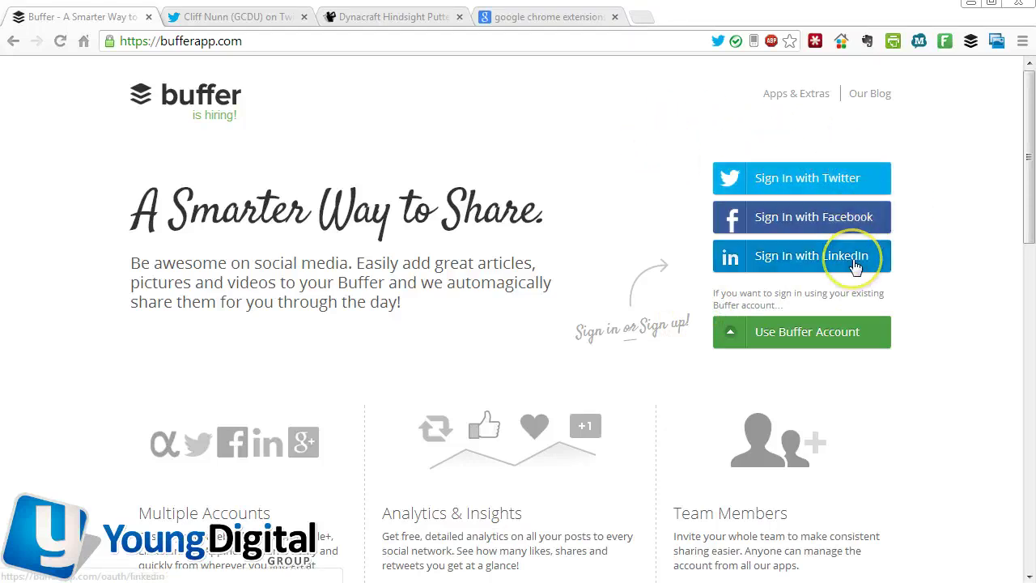
click(734, 342)
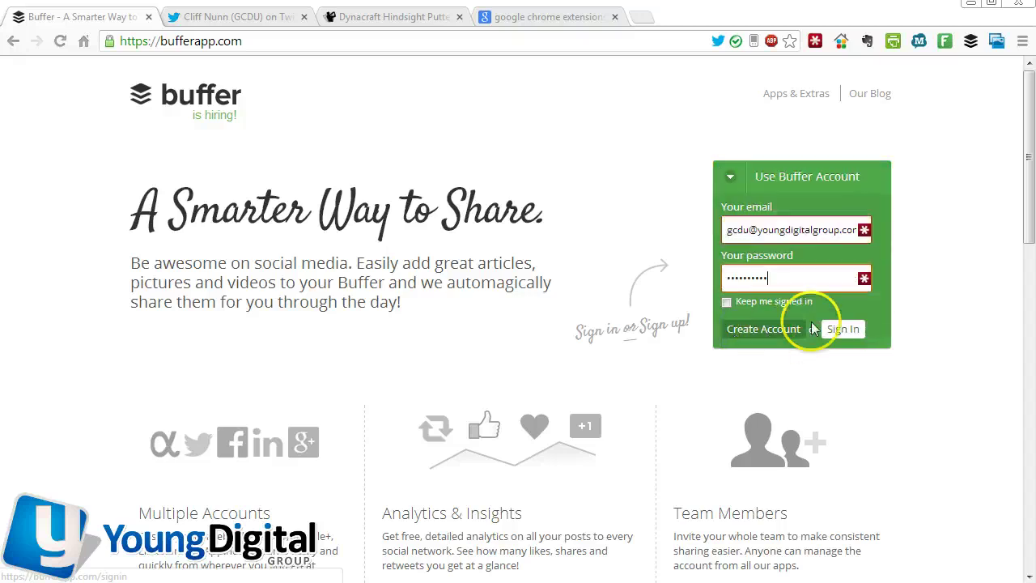
click(854, 331)
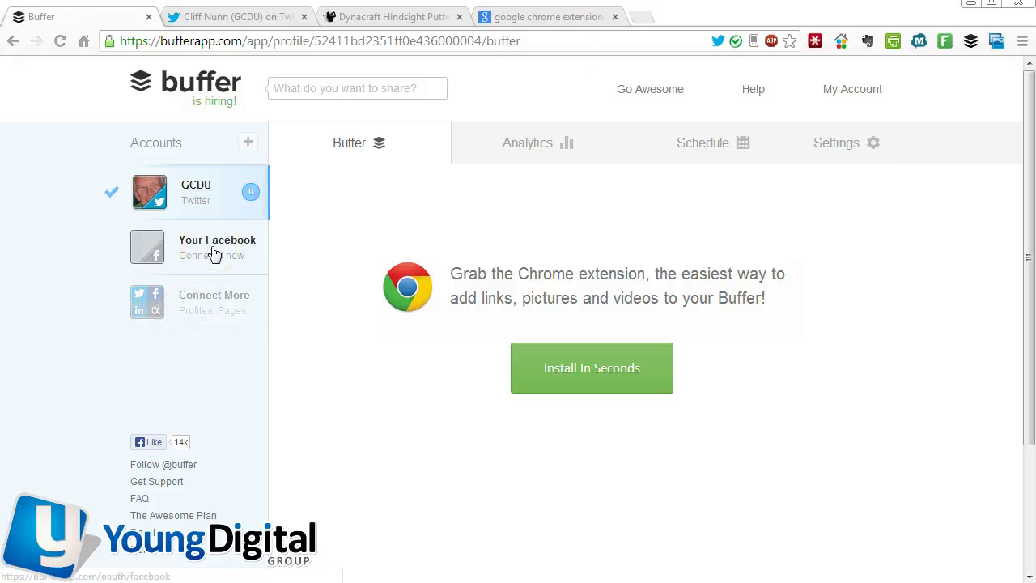
Step: Open Buffer's page for connecting more social networks and read the connection options and the network limit
click(225, 203)
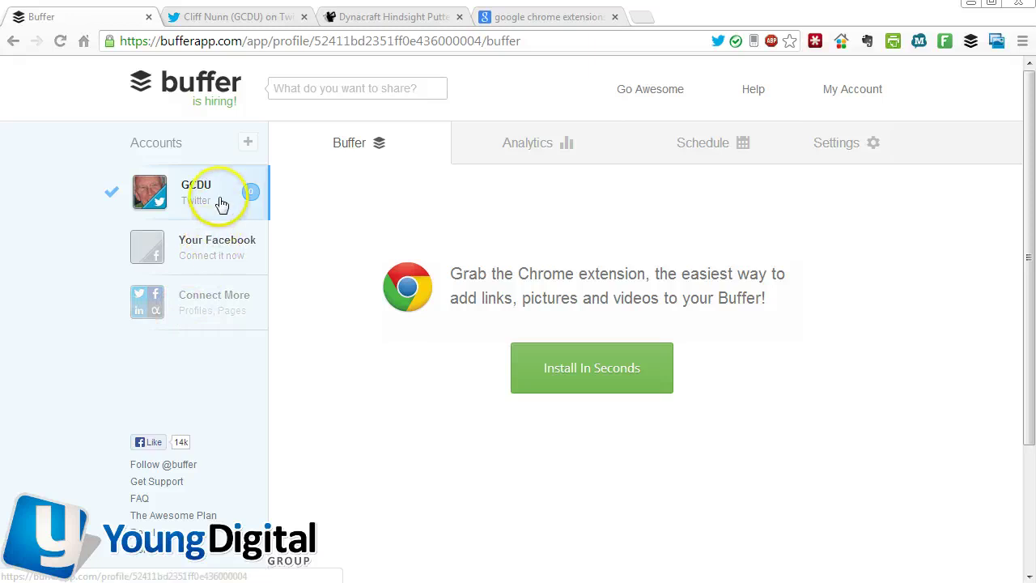
click(208, 297)
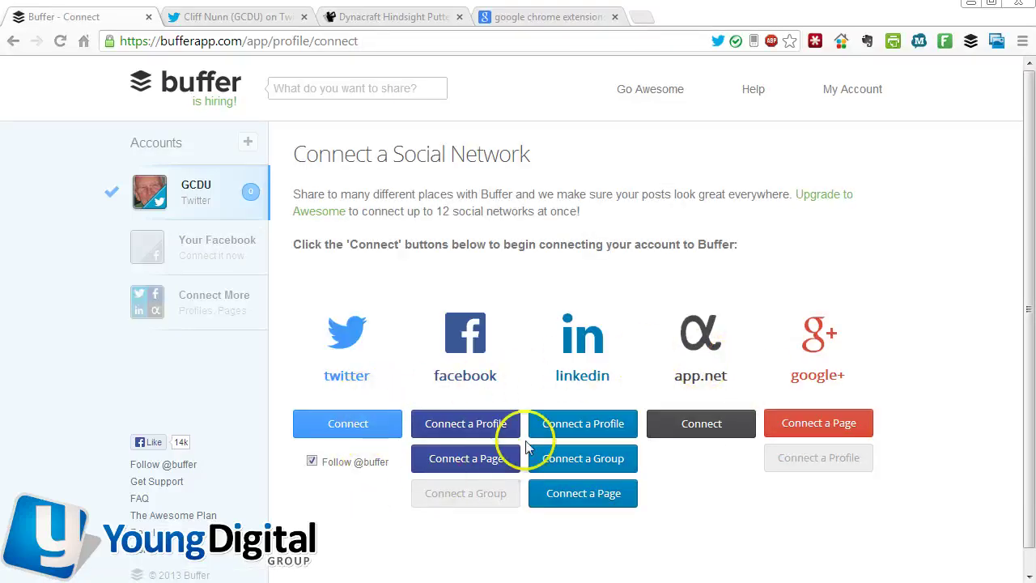
click(447, 210)
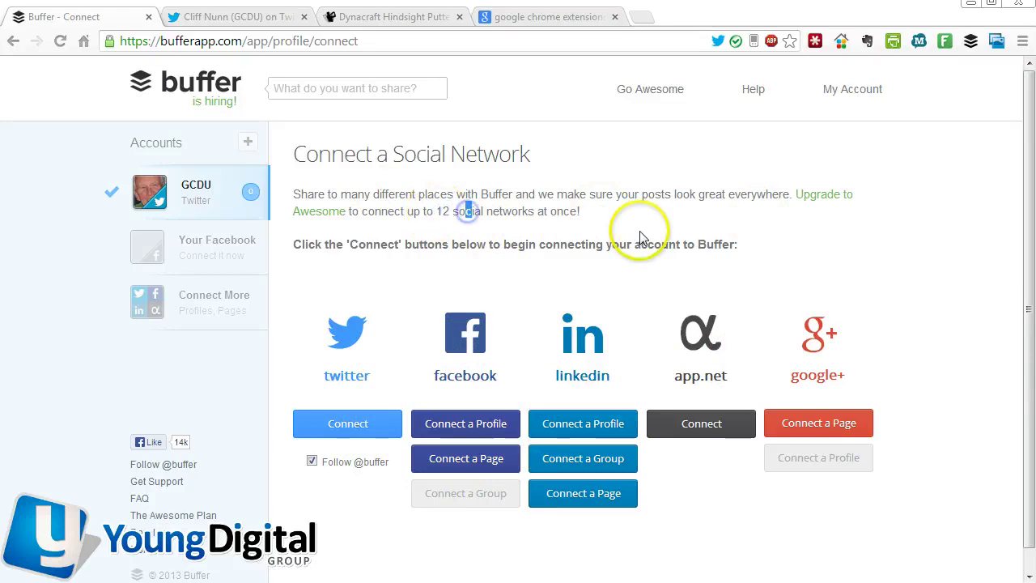
click(494, 211)
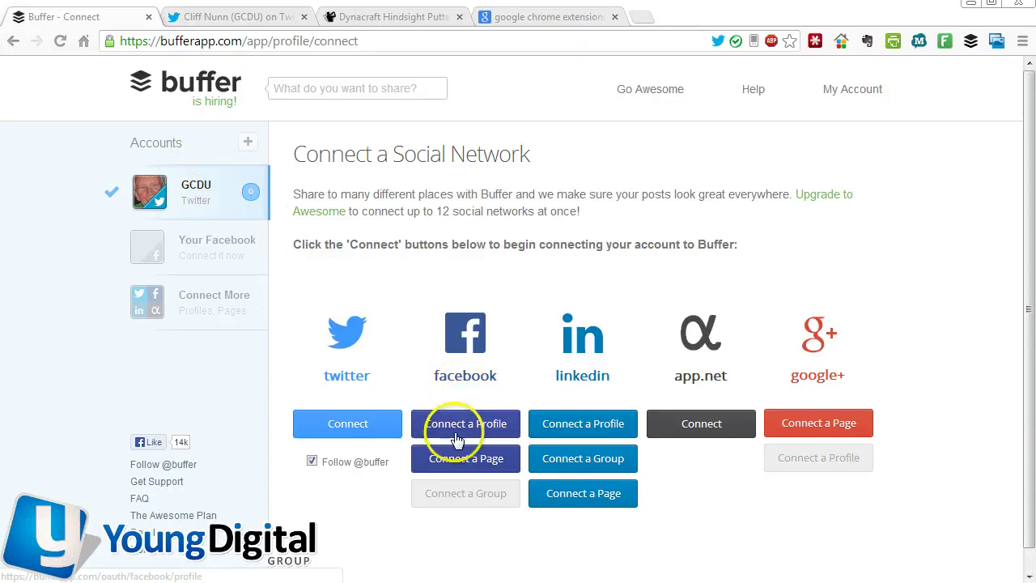
Step: Open the GCDU Twitter account's analytics and compare its latest post with the matching tweet on the Twitter profile
click(194, 194)
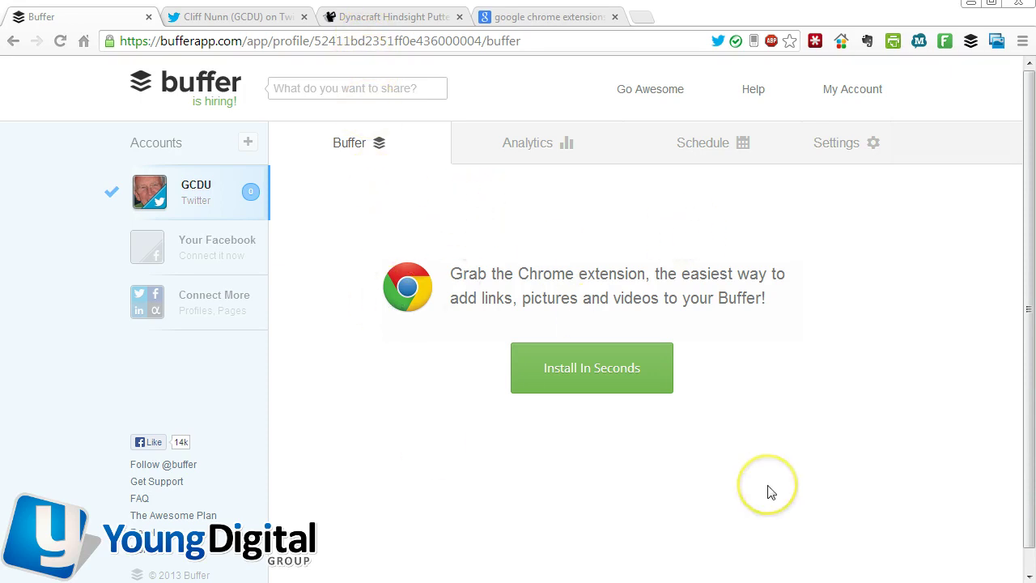
click(555, 146)
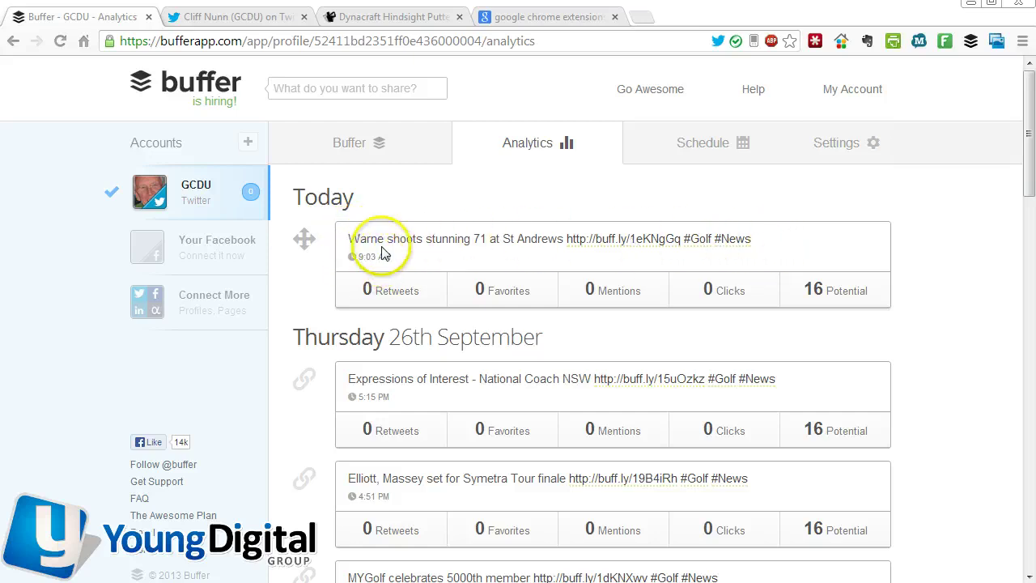
click(251, 16)
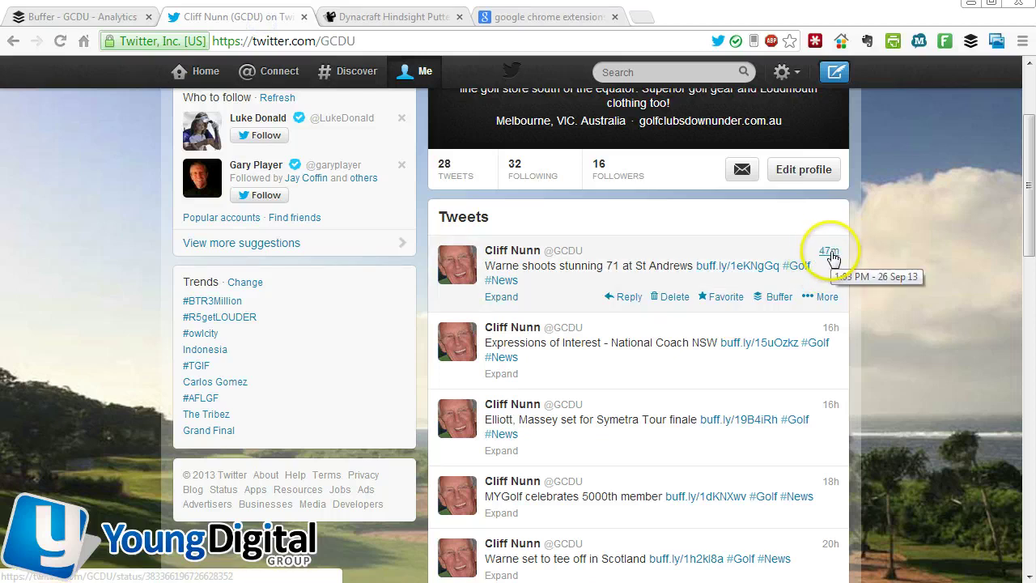
click(121, 16)
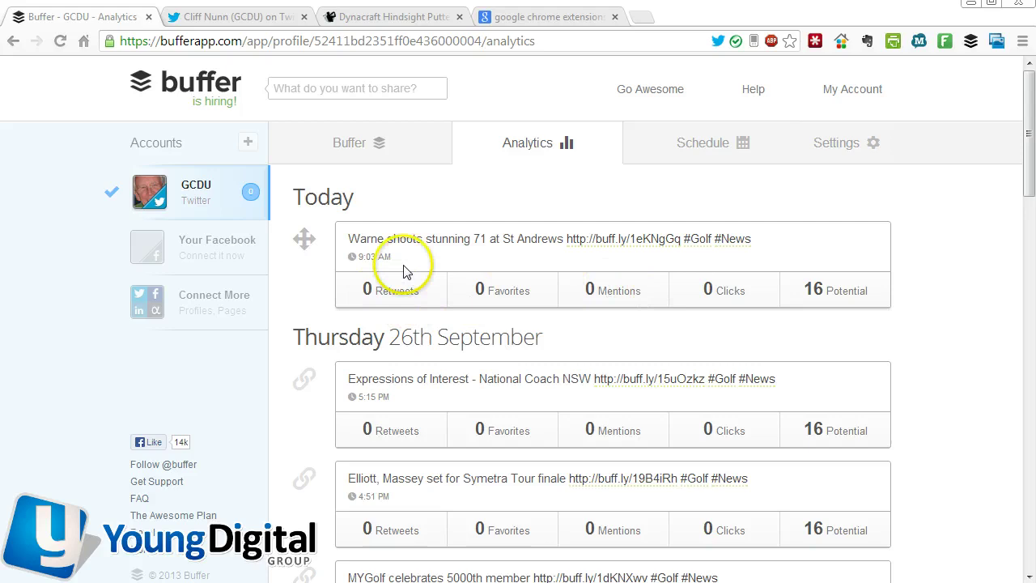
Step: Open the GCDU account's posting schedule and review its timezone and everyday posting times
click(705, 142)
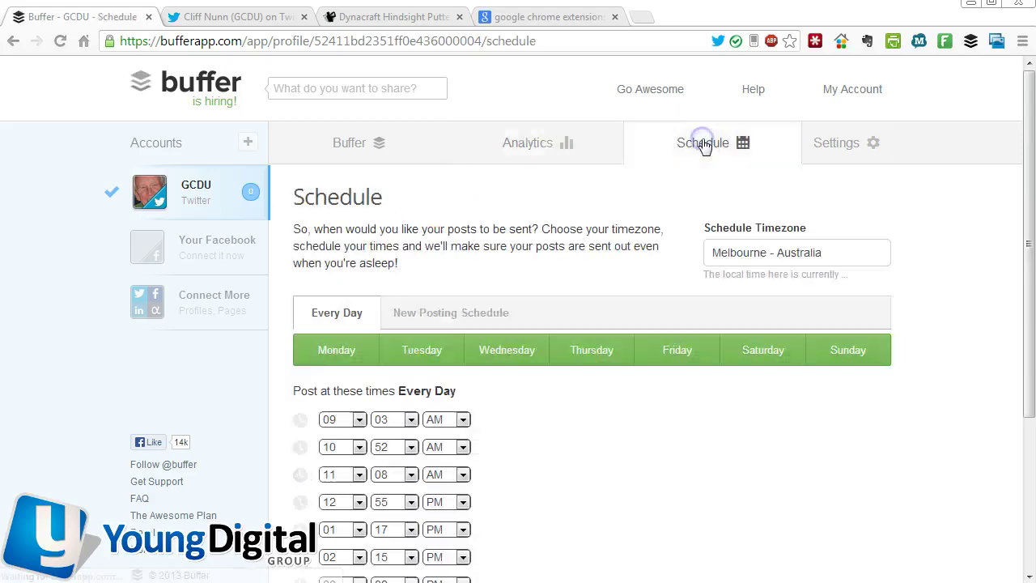
scroll(694, 204, down, 1)
scroll(694, 205, down, 1)
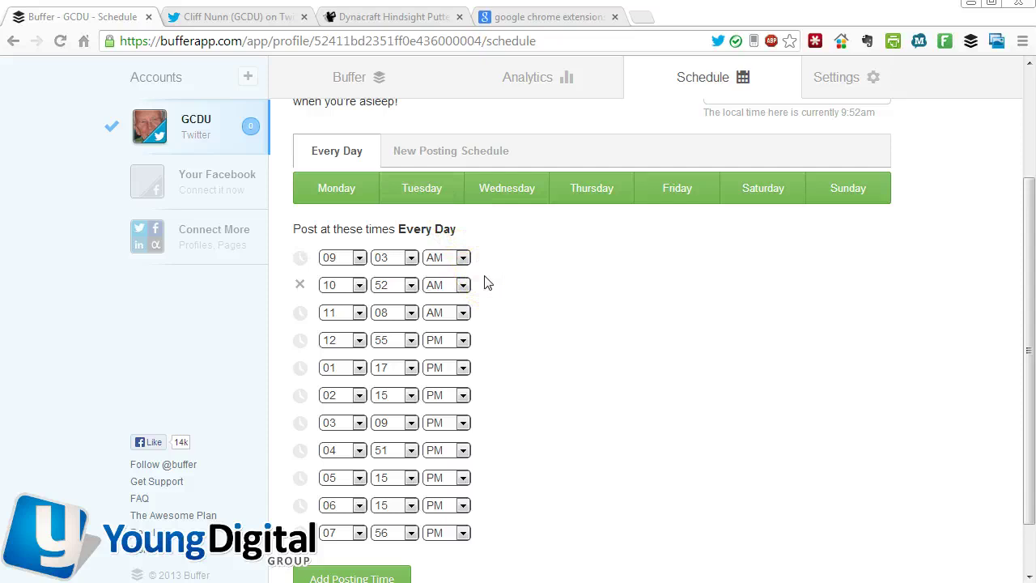
scroll(405, 143, up, 2)
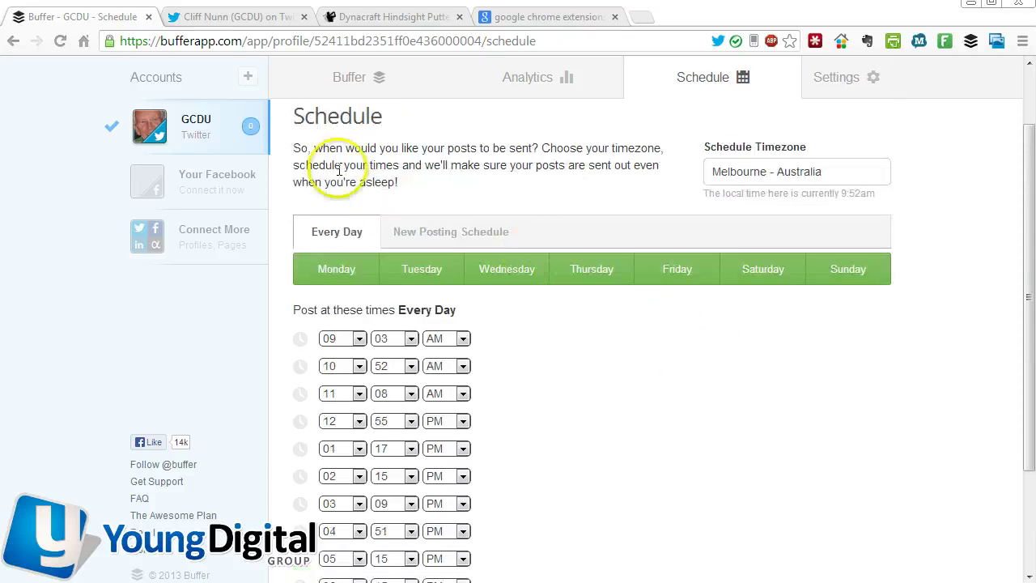
Step: Check the GCDU account's post queue against its posting schedule and review the full list of everyday posting times
click(345, 162)
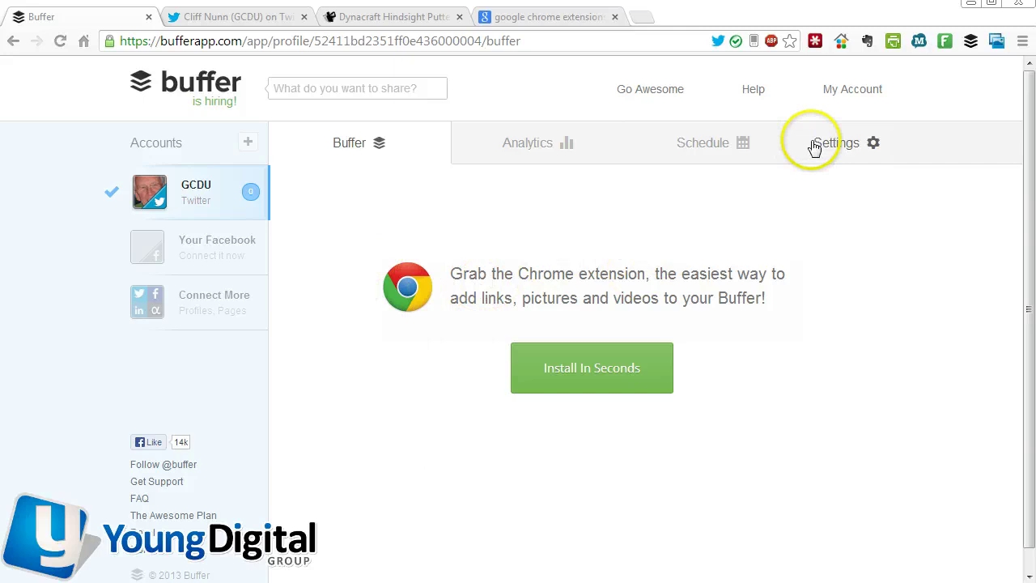
click(731, 146)
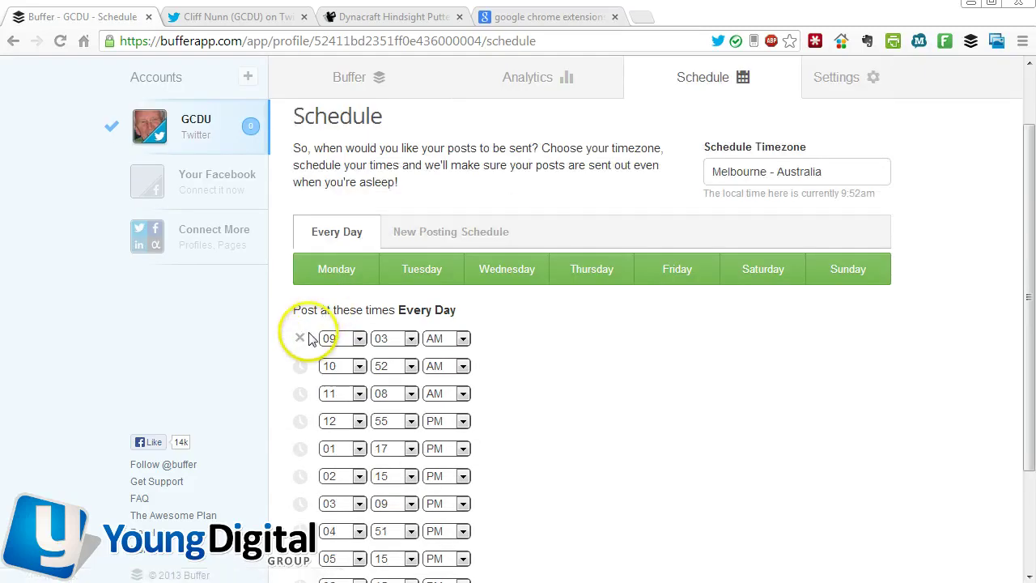
scroll(308, 340, down, 1)
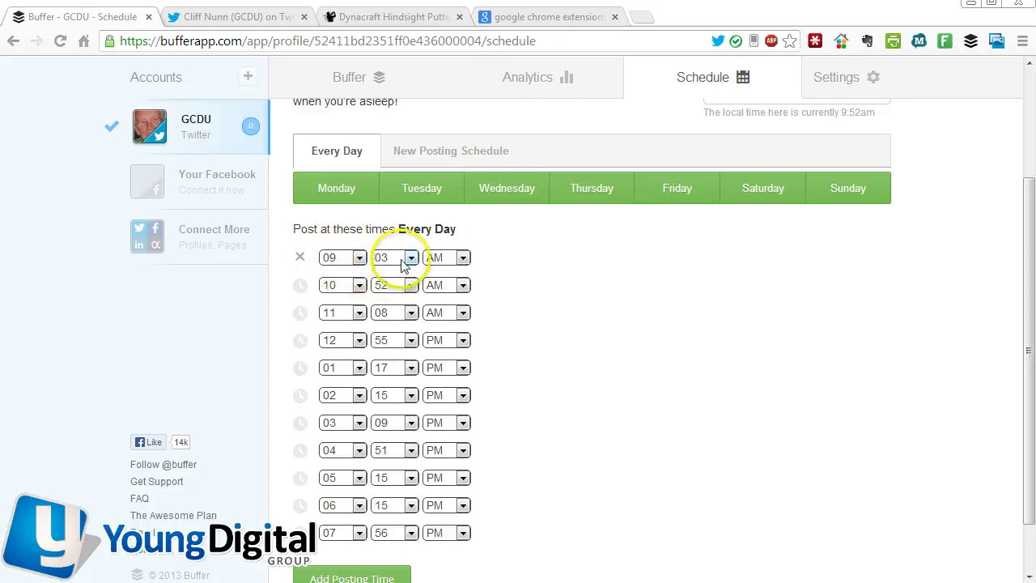
scroll(378, 116, up, 1)
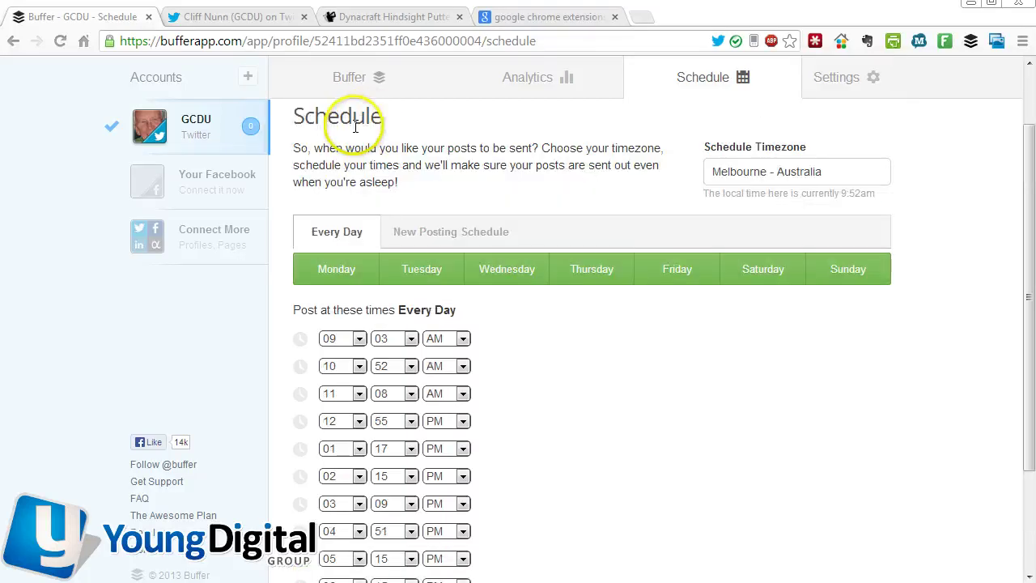
click(341, 81)
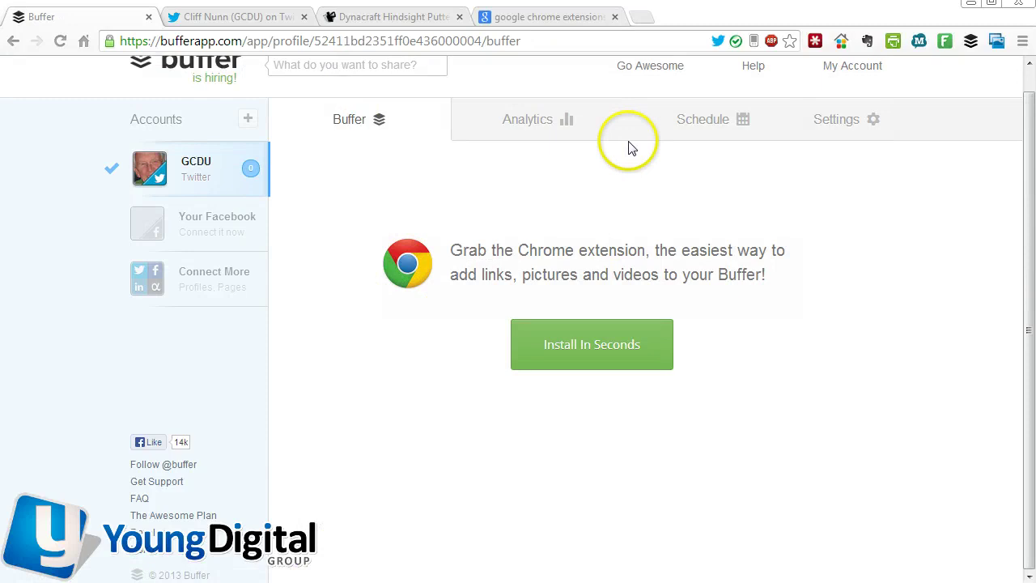
click(715, 130)
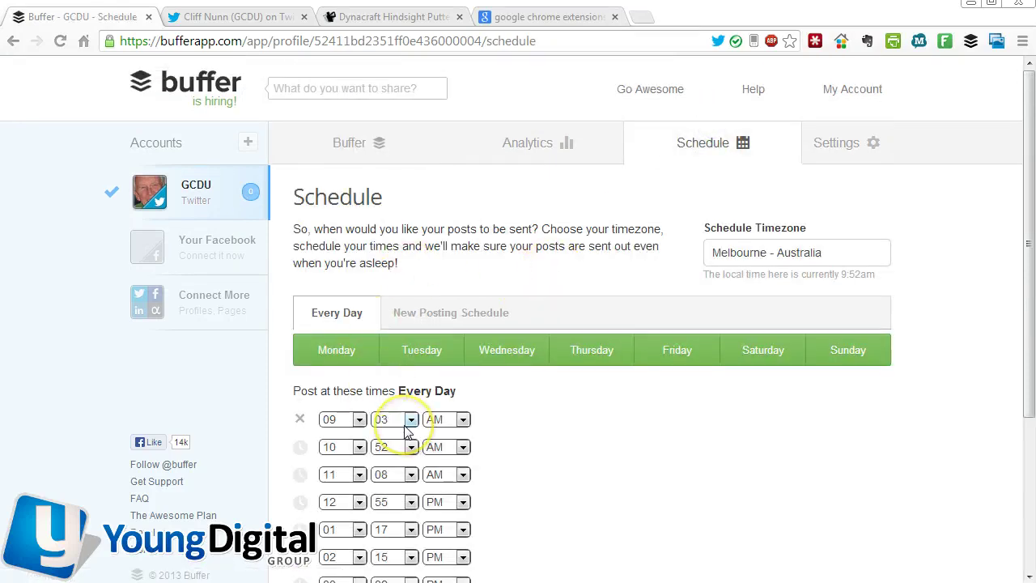
scroll(409, 433, down, 1)
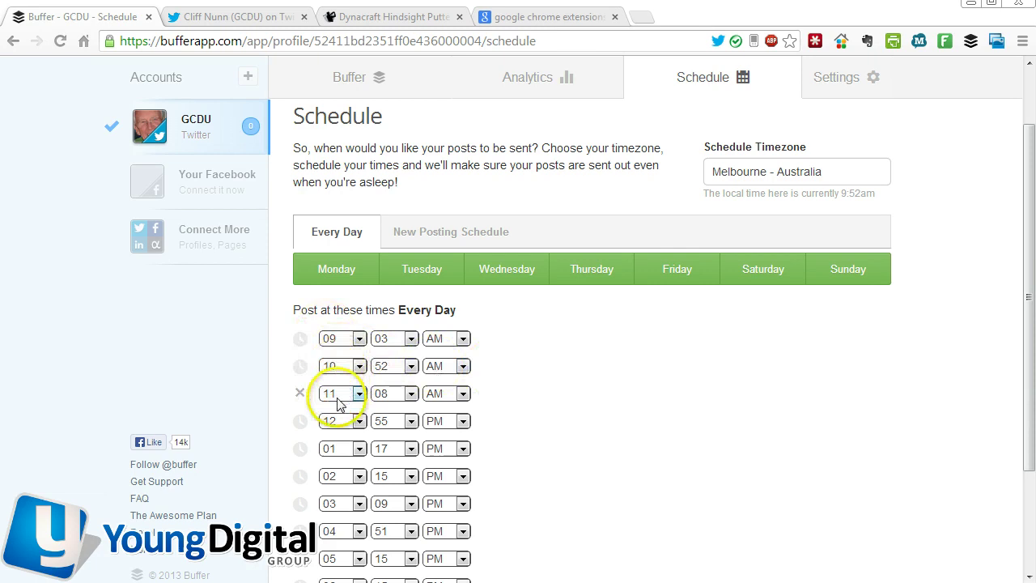
scroll(615, 494, down, 2)
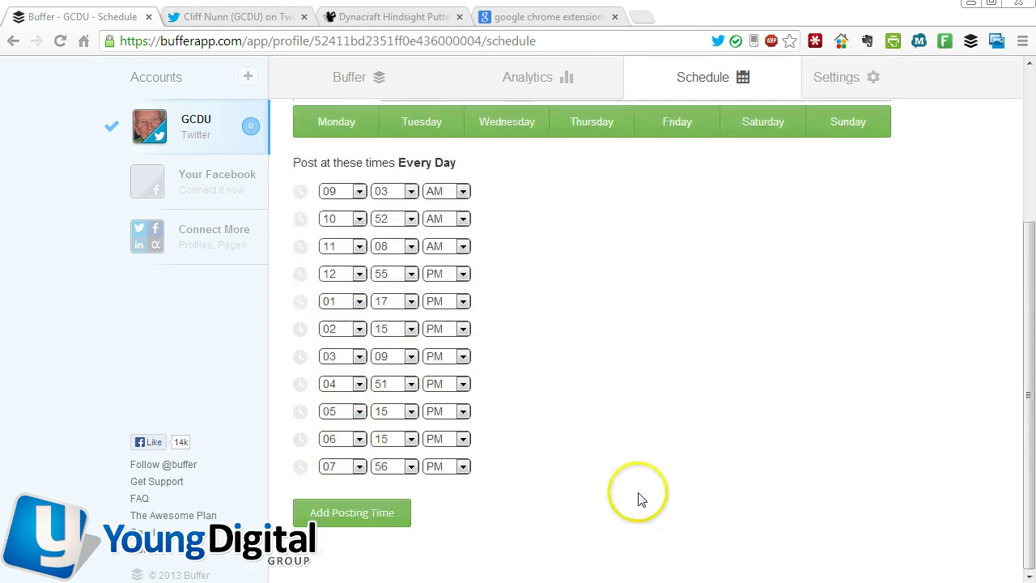
Step: Change three everyday posting times' minutes so the posts go out at 09:05 AM, 01:08 PM and 03:11 PM
click(390, 193)
click(394, 269)
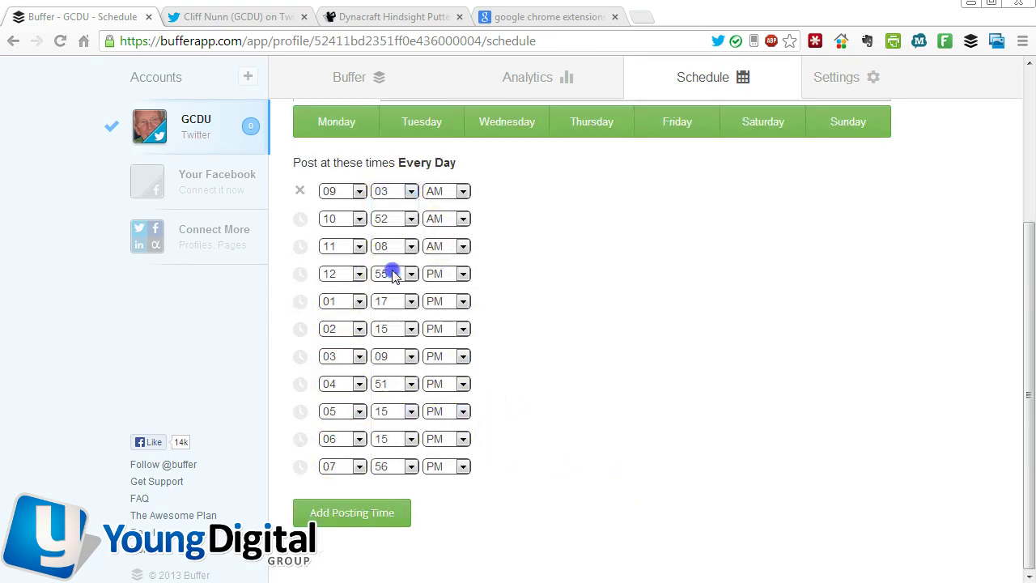
click(391, 302)
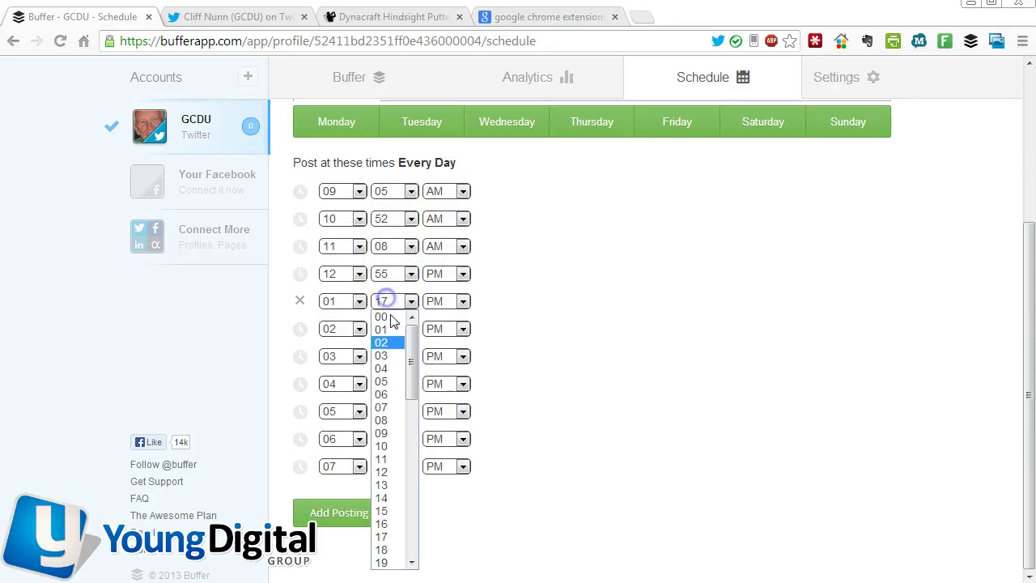
click(396, 420)
click(391, 357)
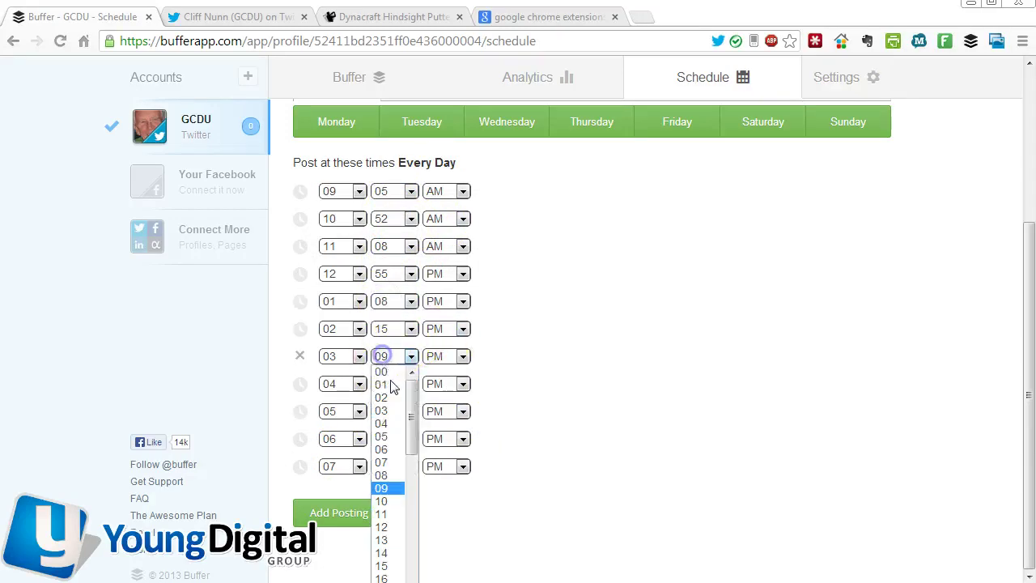
click(386, 515)
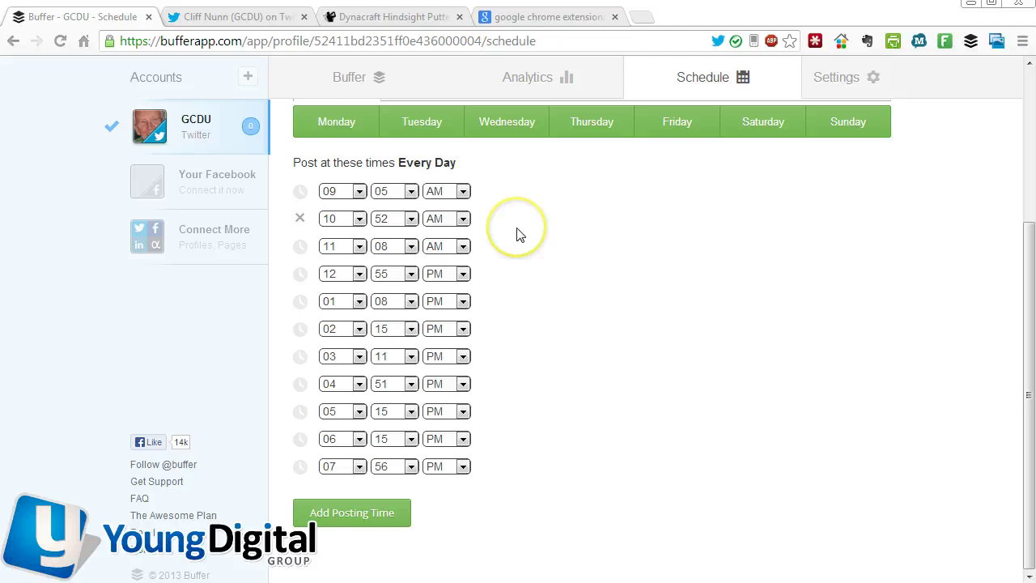
Step: Examine how the updated everyday posting times relate to the GCDU account's post queue, going back and forth between the two pages
scroll(520, 234, up, 1)
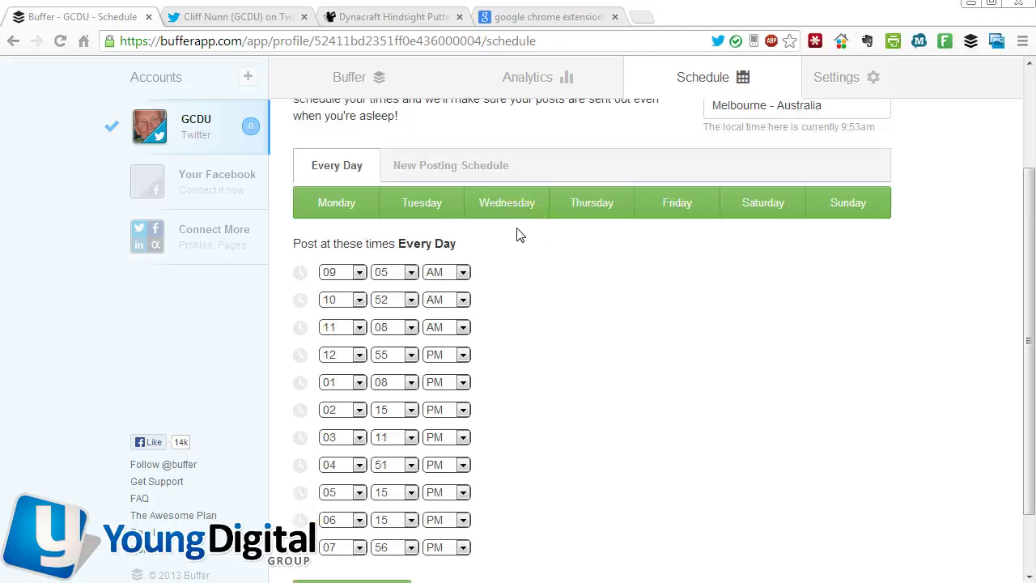
click(366, 85)
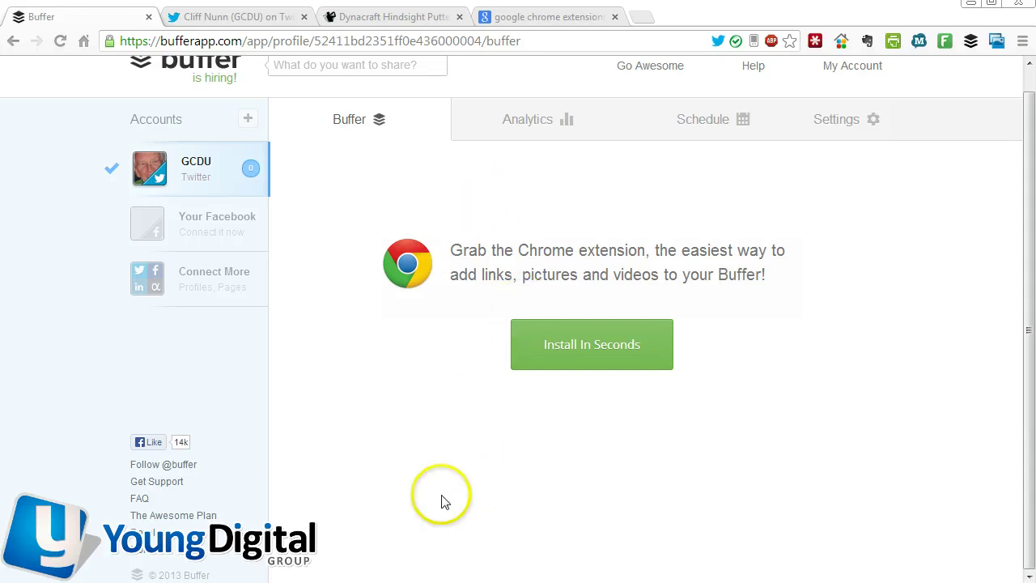
click(694, 111)
scroll(372, 453, down, 1)
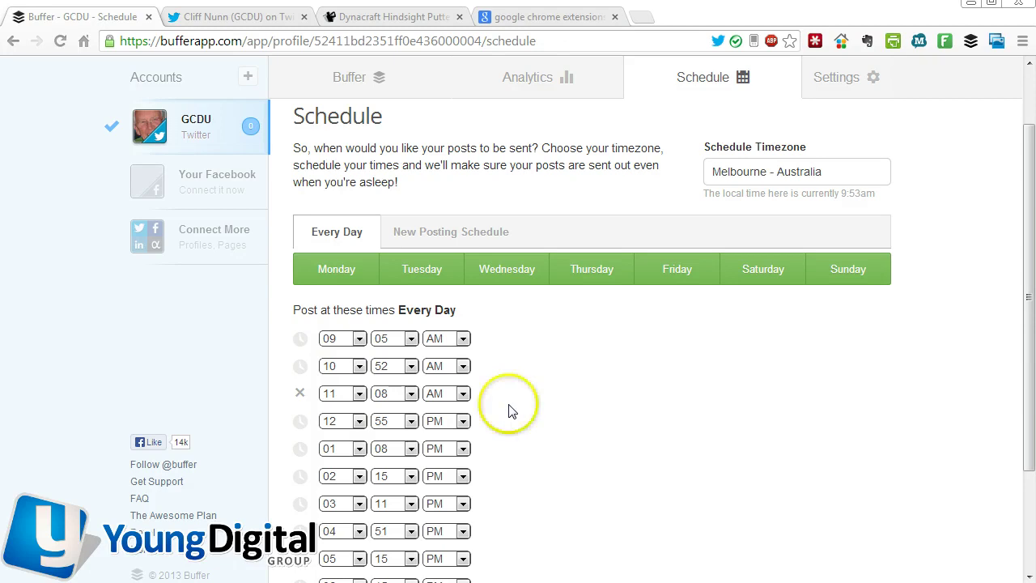
click(344, 77)
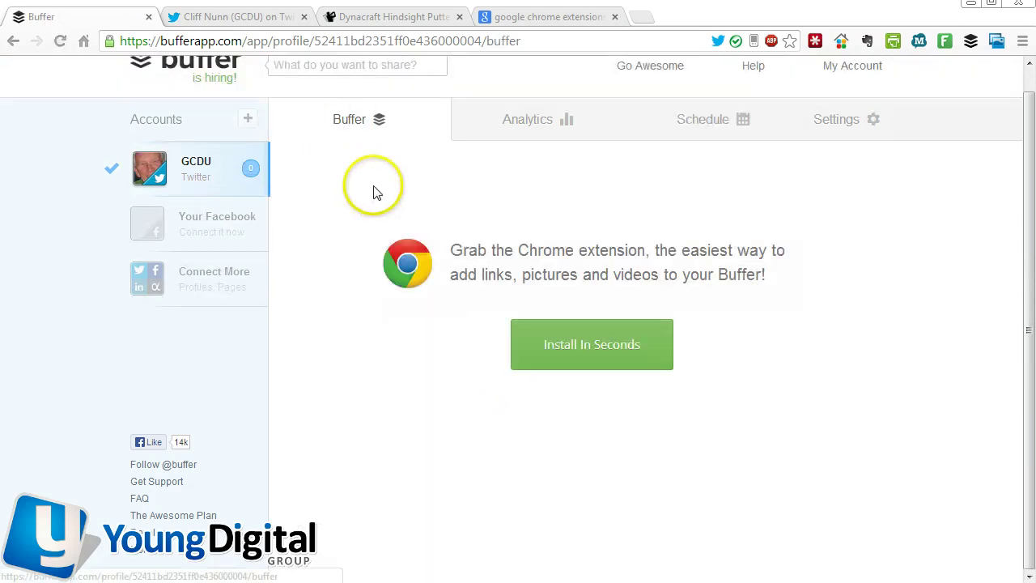
click(659, 117)
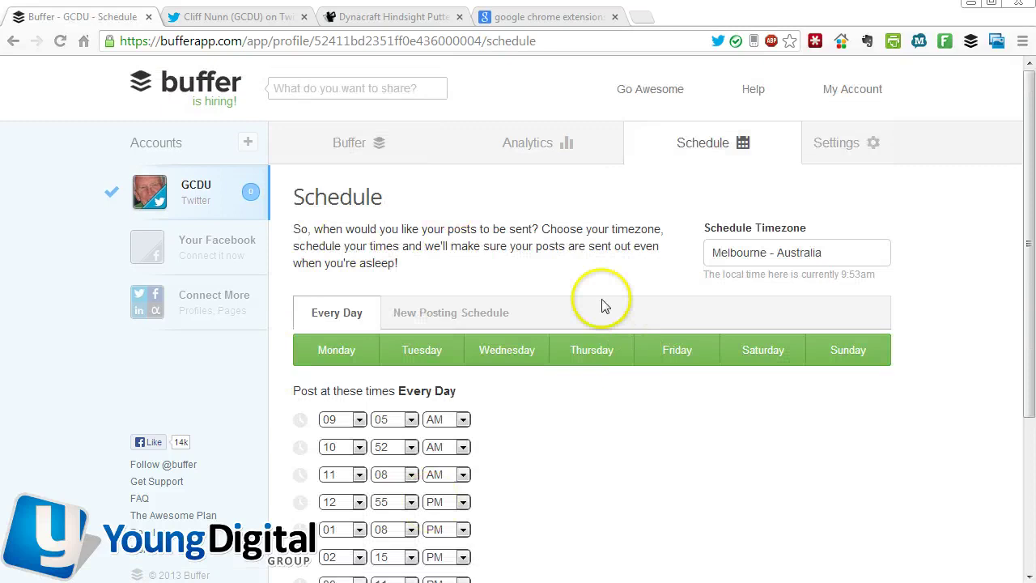
scroll(601, 306, down, 1)
scroll(770, 504, down, 1)
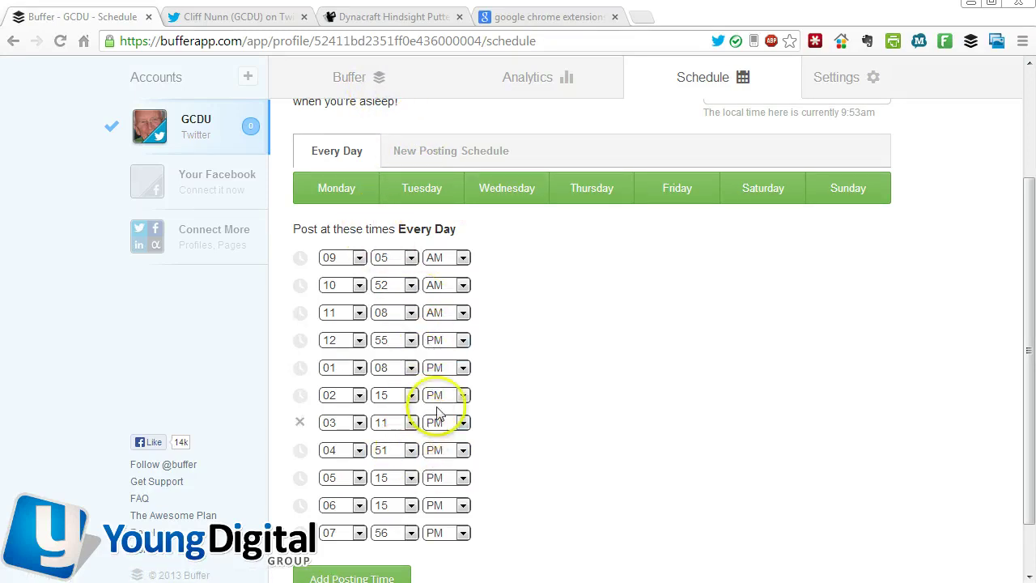
Step: View the GCDU account's settings options for link shortening, team members, reconnecting and removal
click(836, 81)
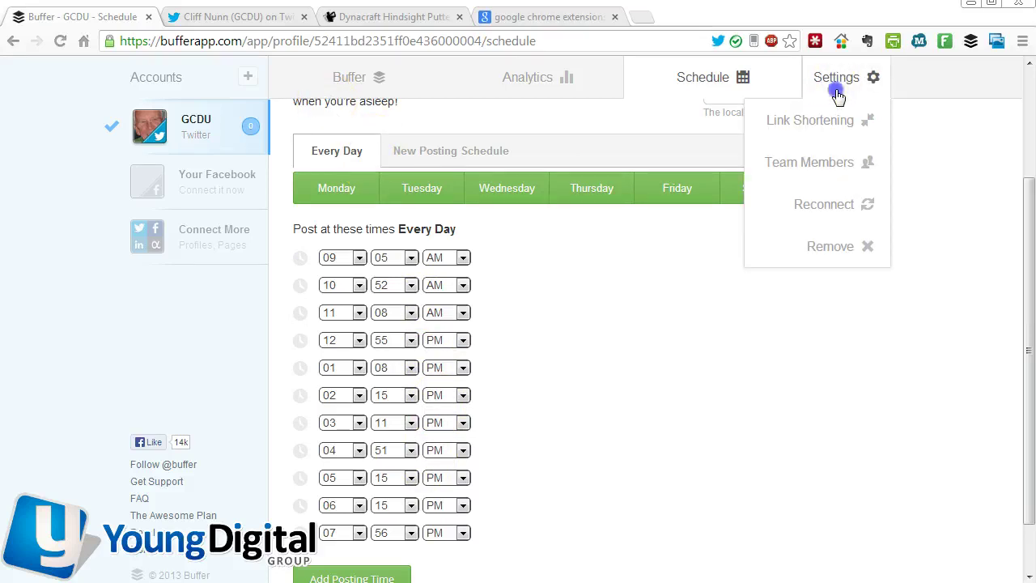
click(838, 96)
scroll(752, 203, up, 2)
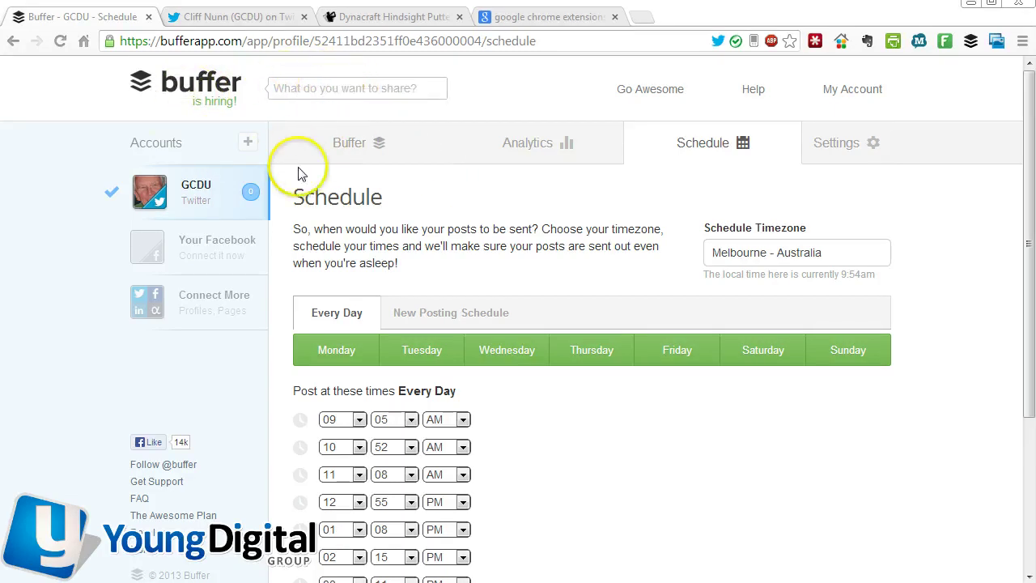
Step: Copy the Dynacraft Hindsight Putter product page's web address and paste it into a new Buffer post for the GCDU account
click(306, 140)
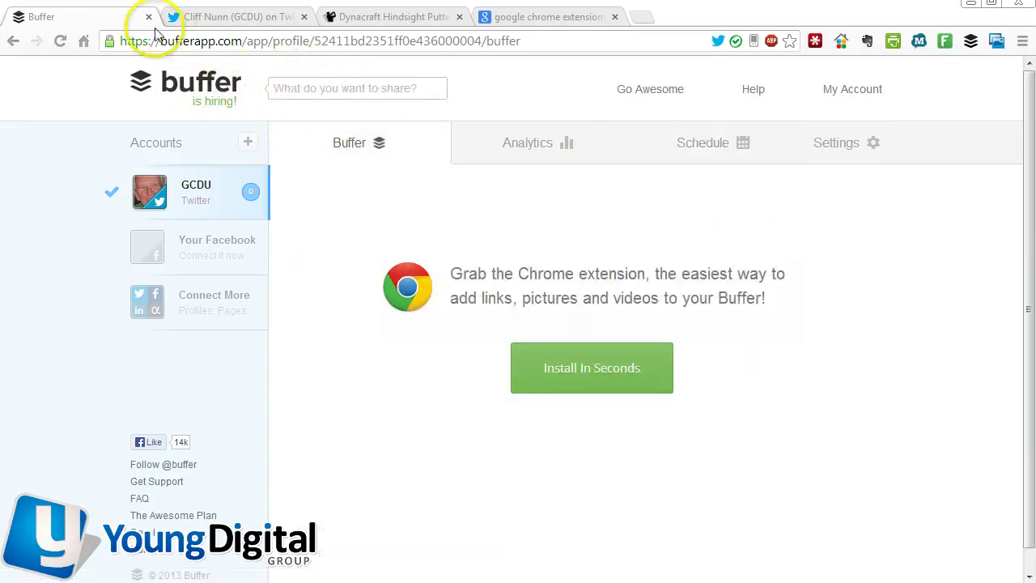
click(408, 23)
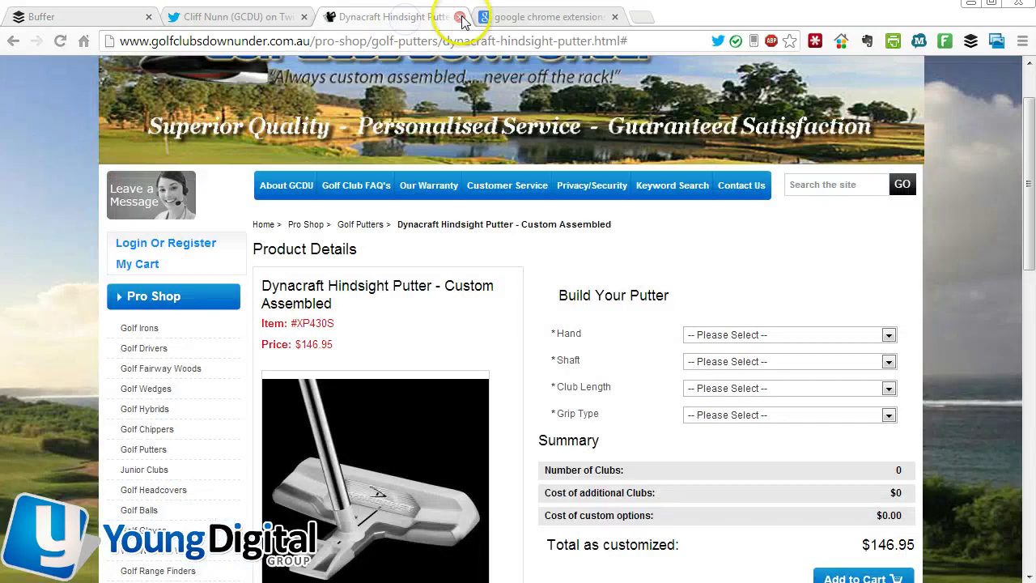
click(401, 41)
right_click(401, 42)
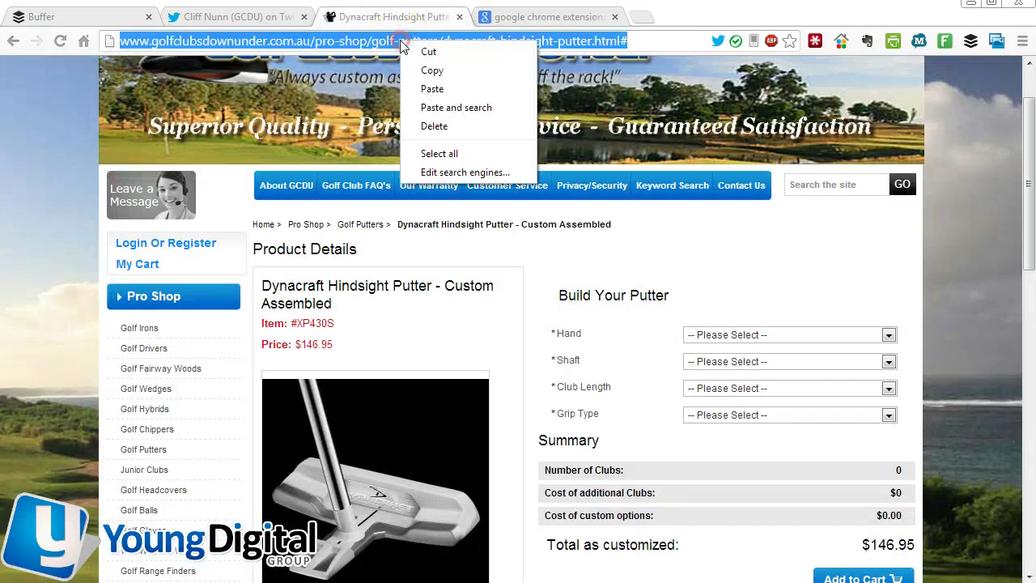
click(438, 72)
click(70, 15)
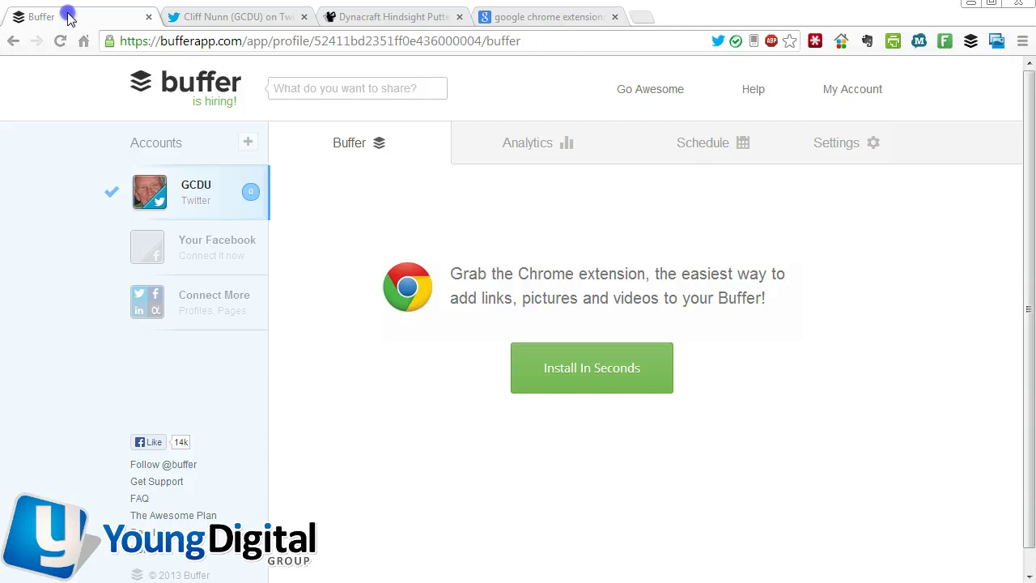
click(351, 91)
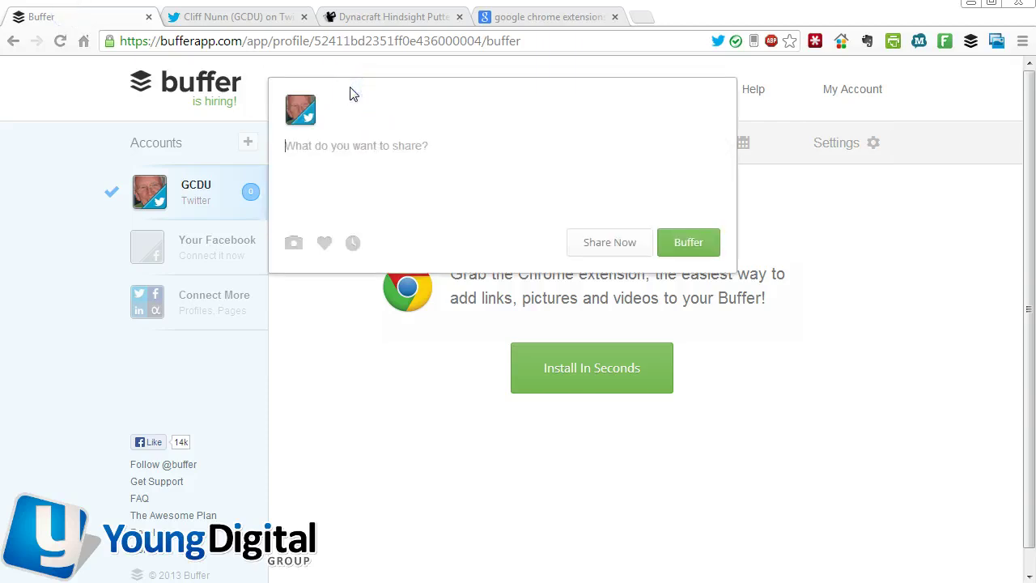
key(ctrl+v)
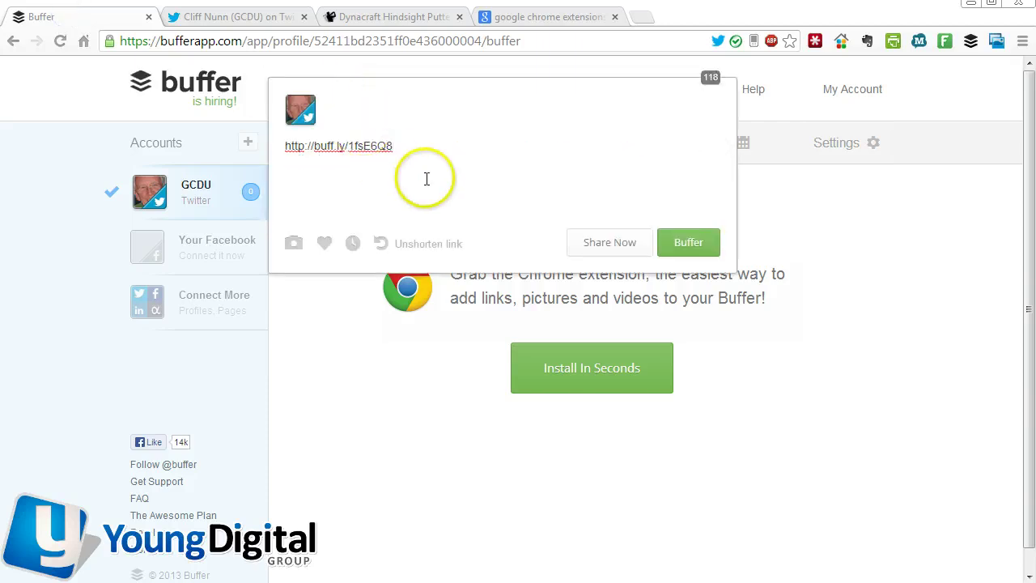
Step: Copy the product description's opening text up to "rolling forward sooner" and paste it ahead of the link in the Buffer post
click(285, 146)
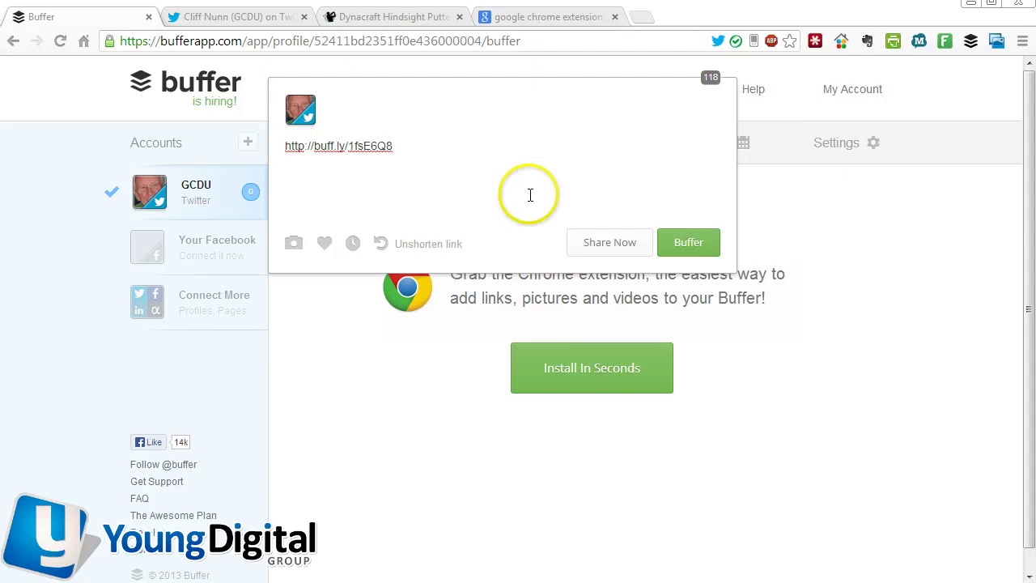
click(405, 18)
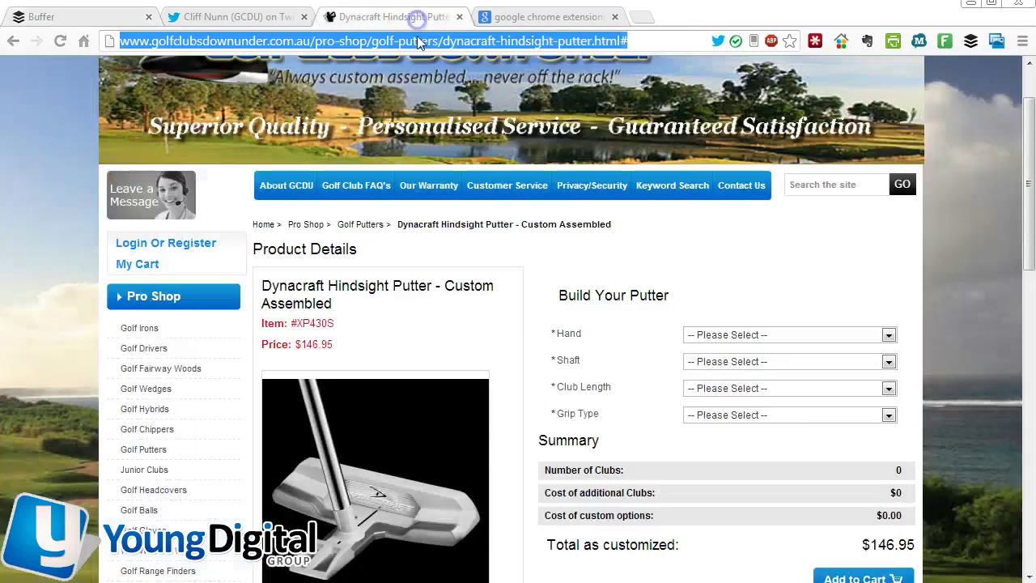
scroll(451, 291, down, 2)
scroll(451, 291, down, 4)
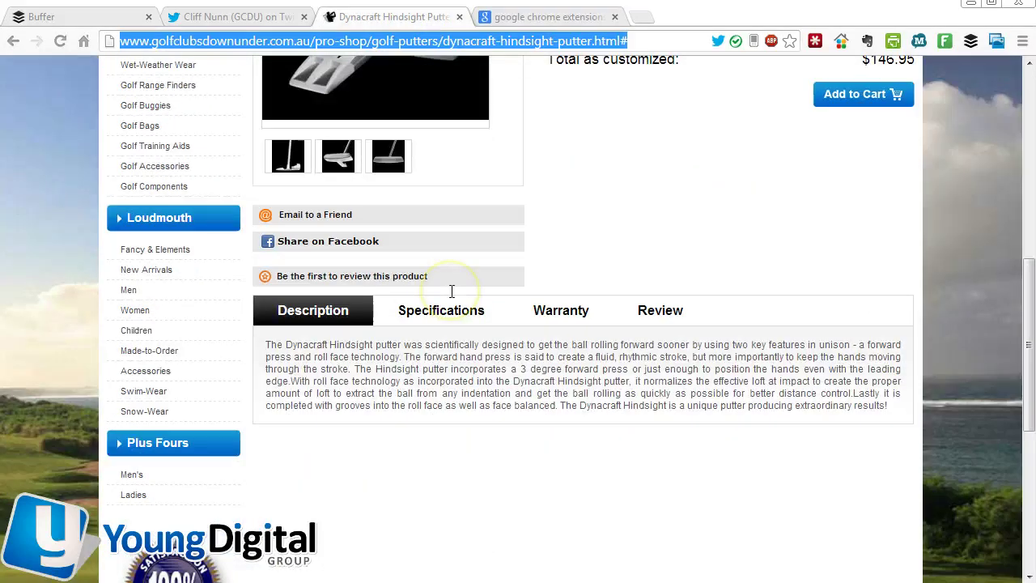
drag(271, 343, 425, 342)
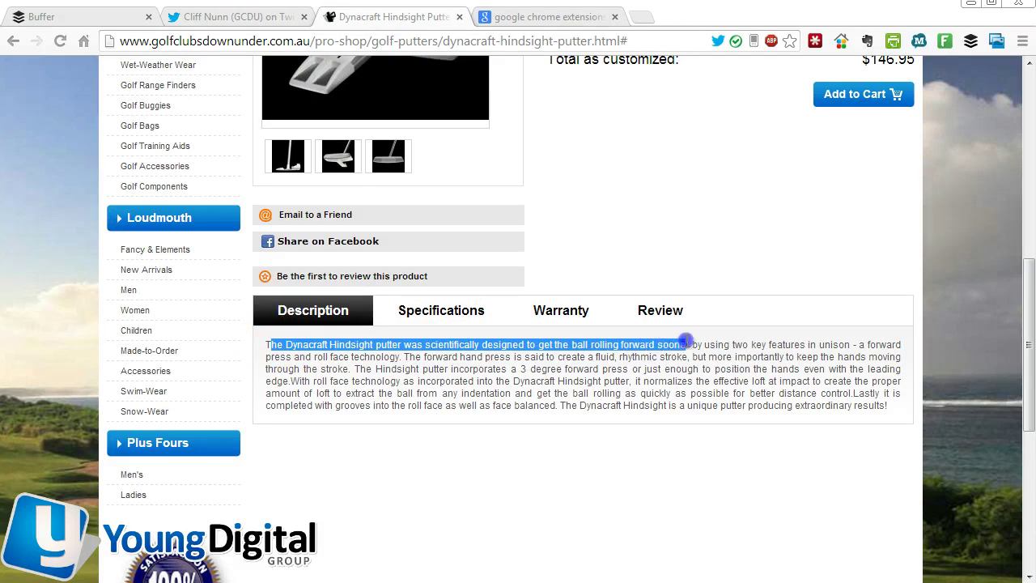
drag(694, 341, 694, 344)
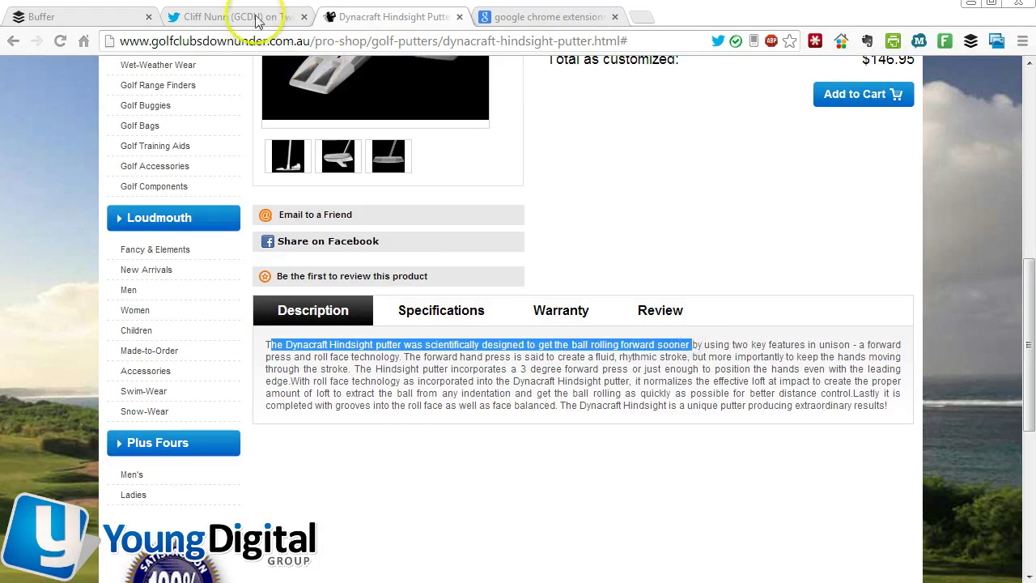
click(110, 16)
click(423, 166)
key(ctrl+v)
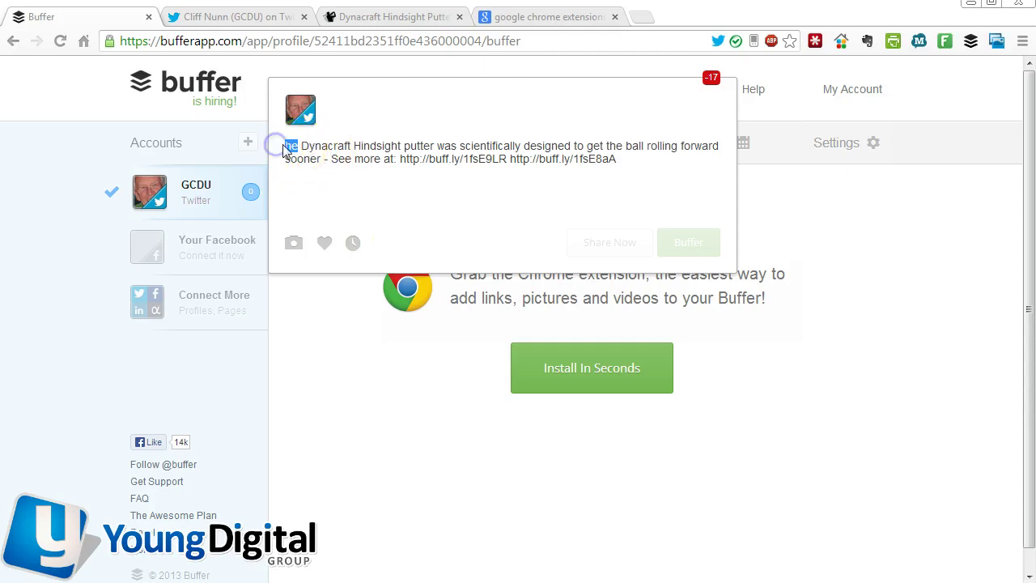
Step: Shorten the post text by deleting the leading "he", the word "was" and "- See more at:", and recheck the product page
key(BackSpace)
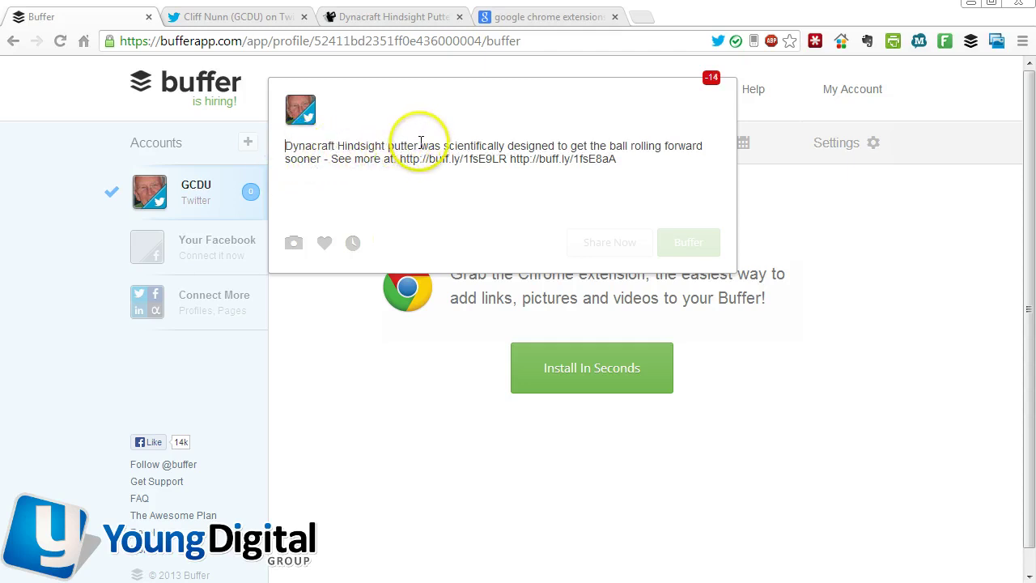
key(BackSpace)
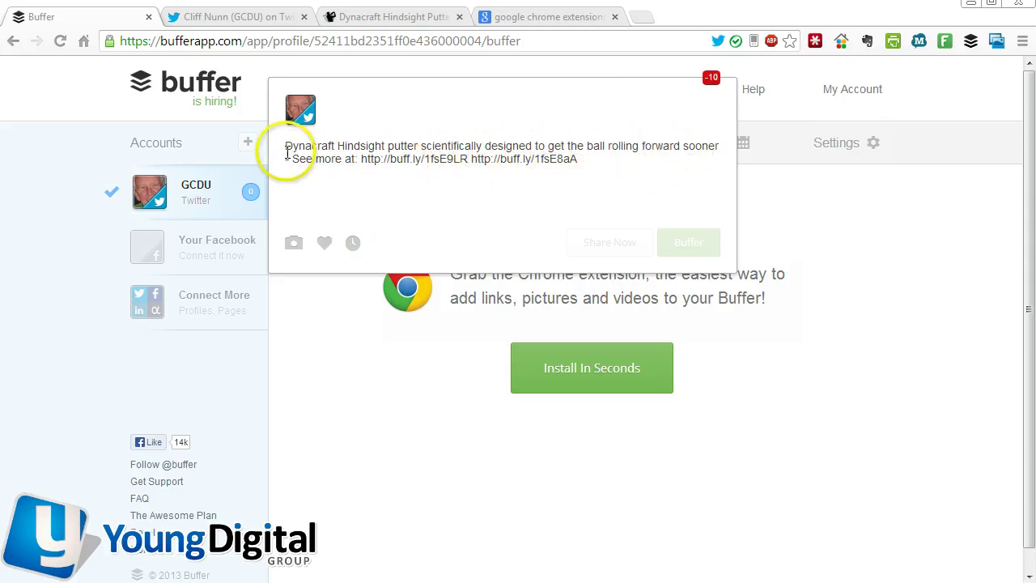
drag(357, 160, 366, 159)
key(BackSpace)
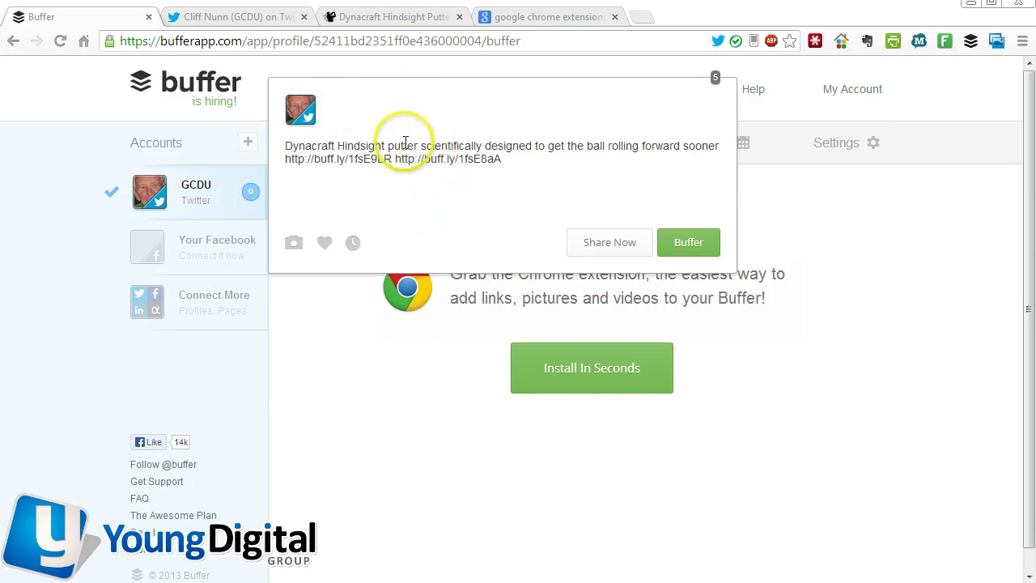
click(285, 158)
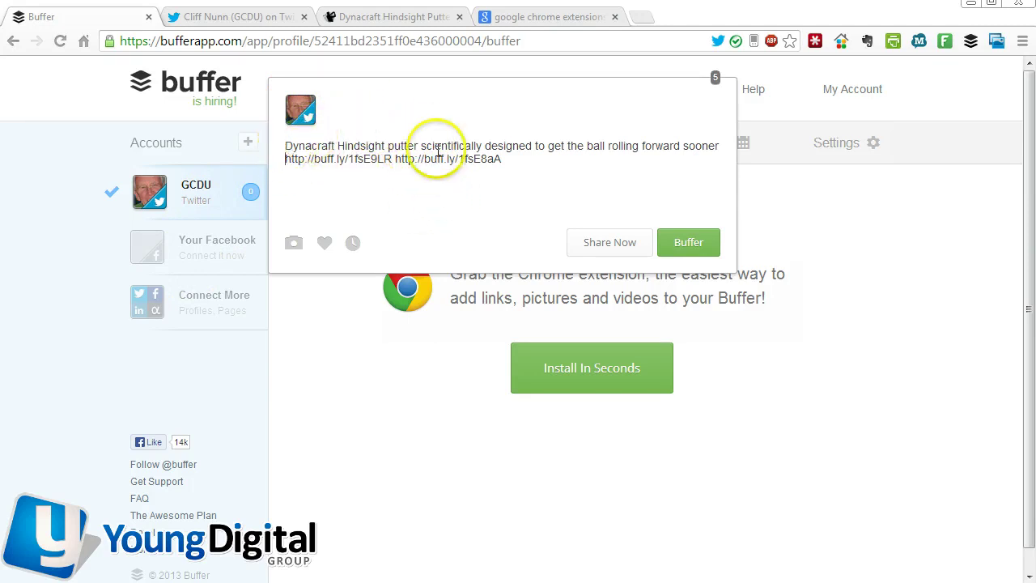
click(411, 22)
click(85, 21)
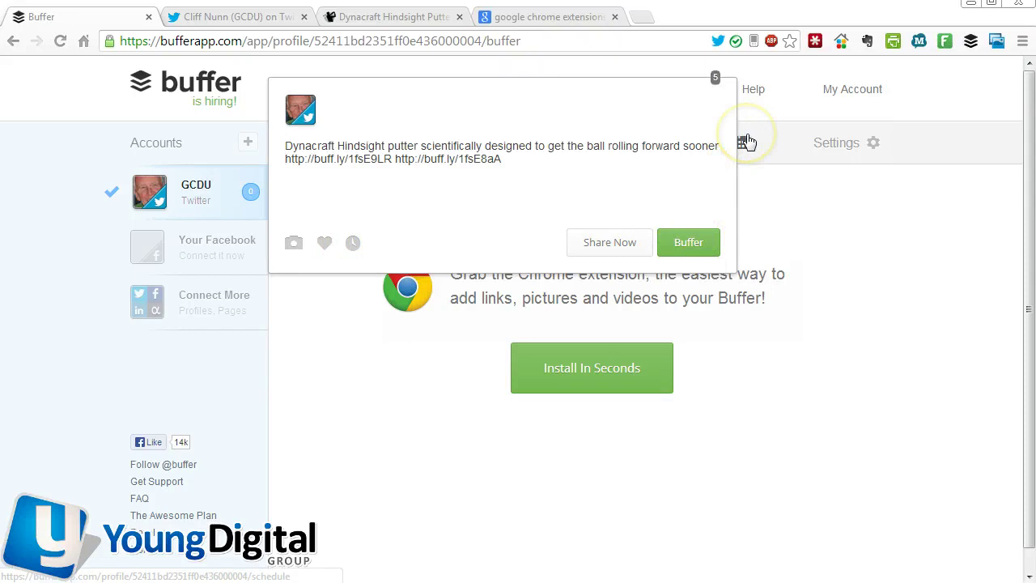
Step: Set a custom schedule for the post of 27 September 2013 at 10:01 AM
click(352, 244)
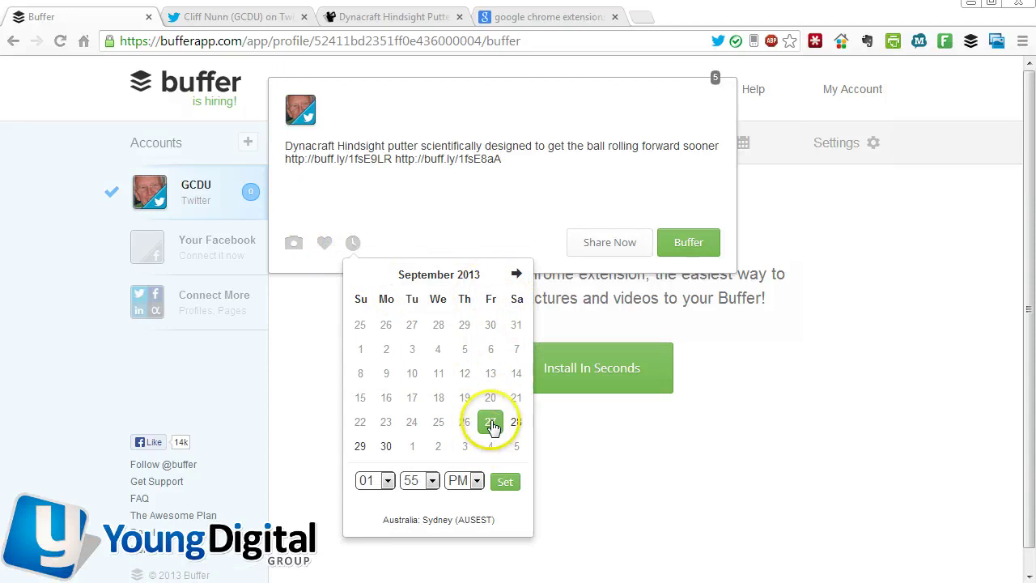
click(388, 482)
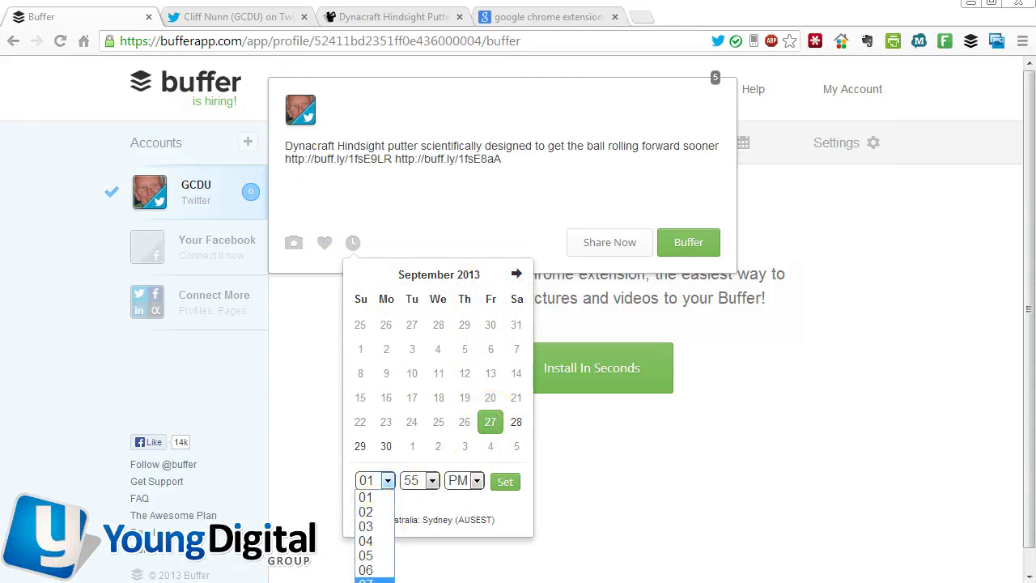
click(366, 582)
click(421, 482)
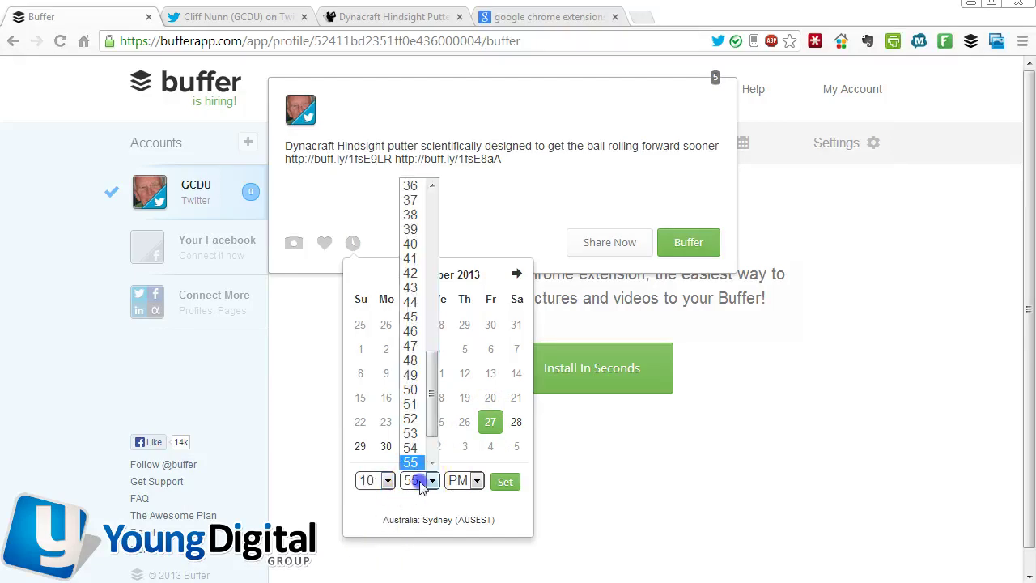
drag(434, 370, 436, 195)
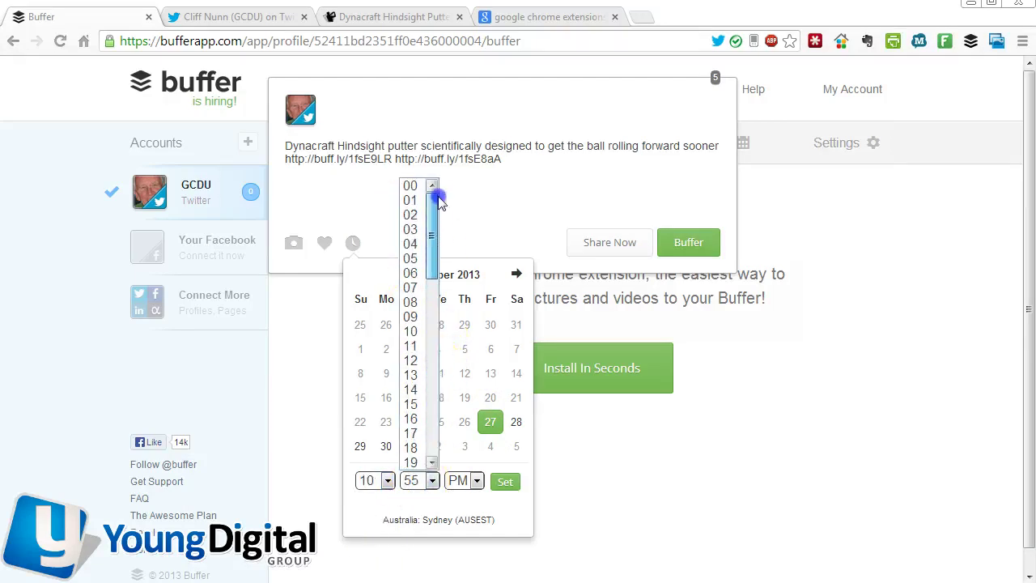
click(421, 201)
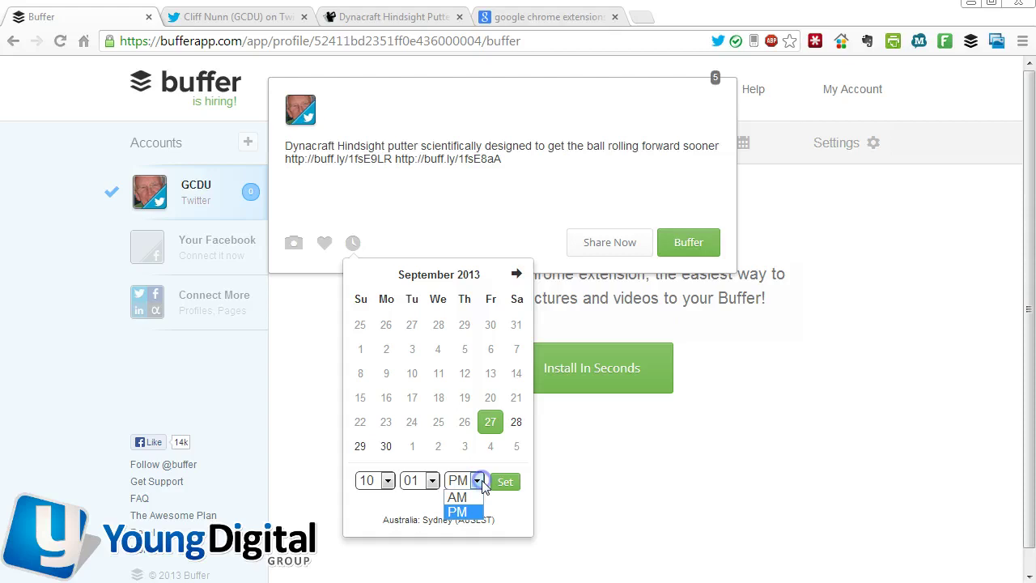
click(458, 497)
click(504, 486)
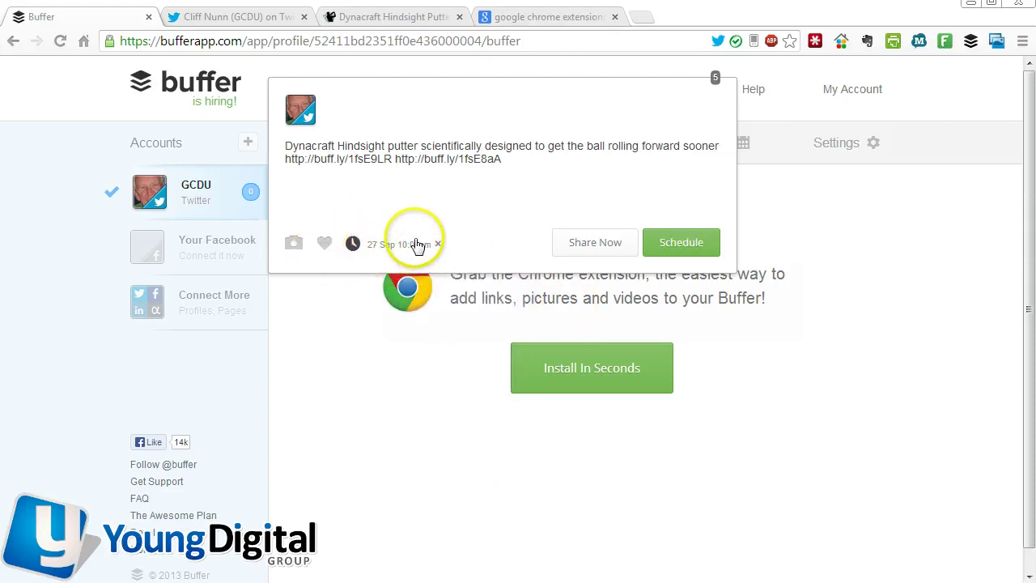
Step: Change the post's custom time to 9:59 AM on 27 September, schedule it, and check its entry in the queue
click(391, 247)
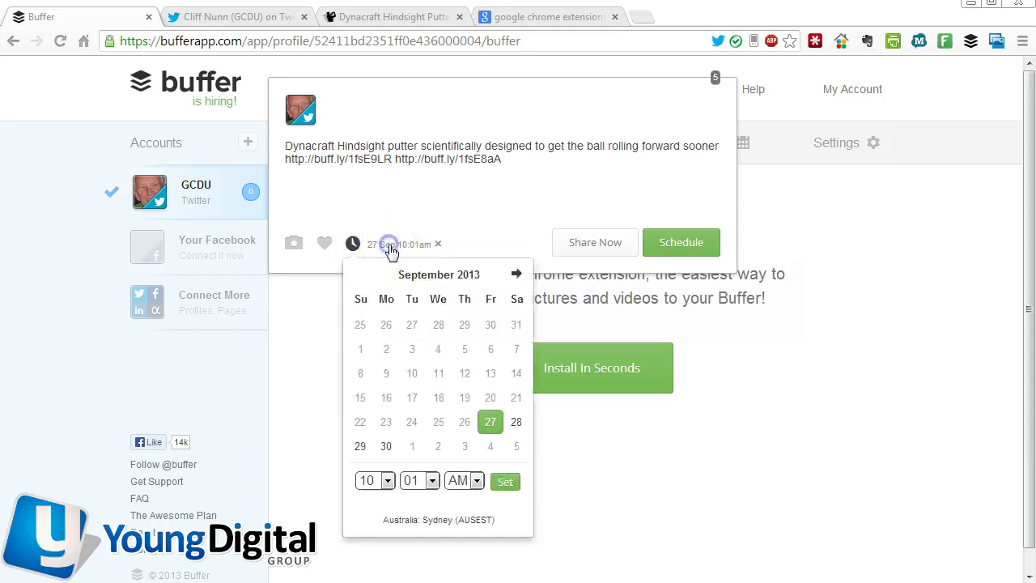
click(377, 480)
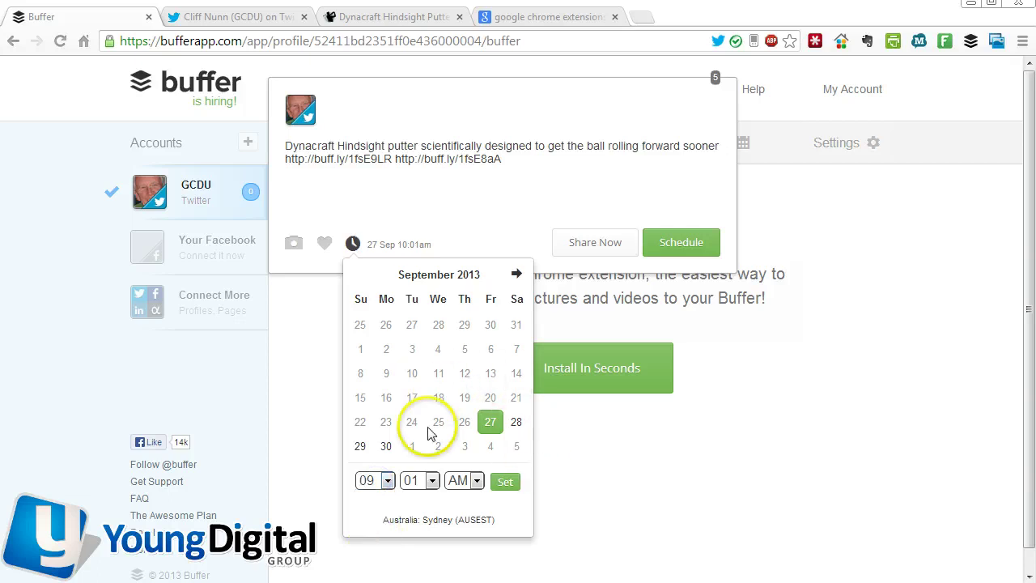
click(432, 481)
drag(432, 212, 430, 443)
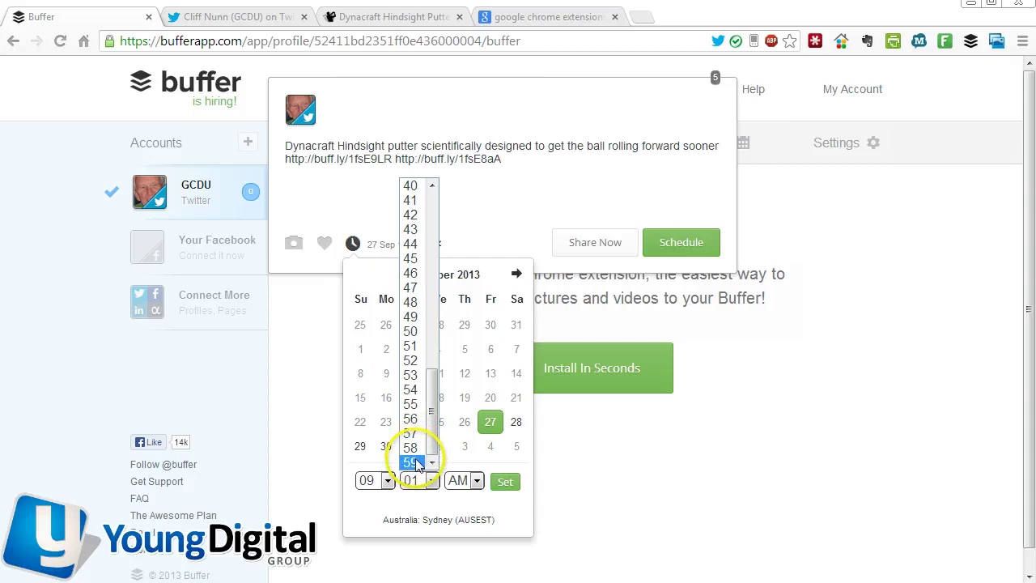
click(415, 461)
click(506, 483)
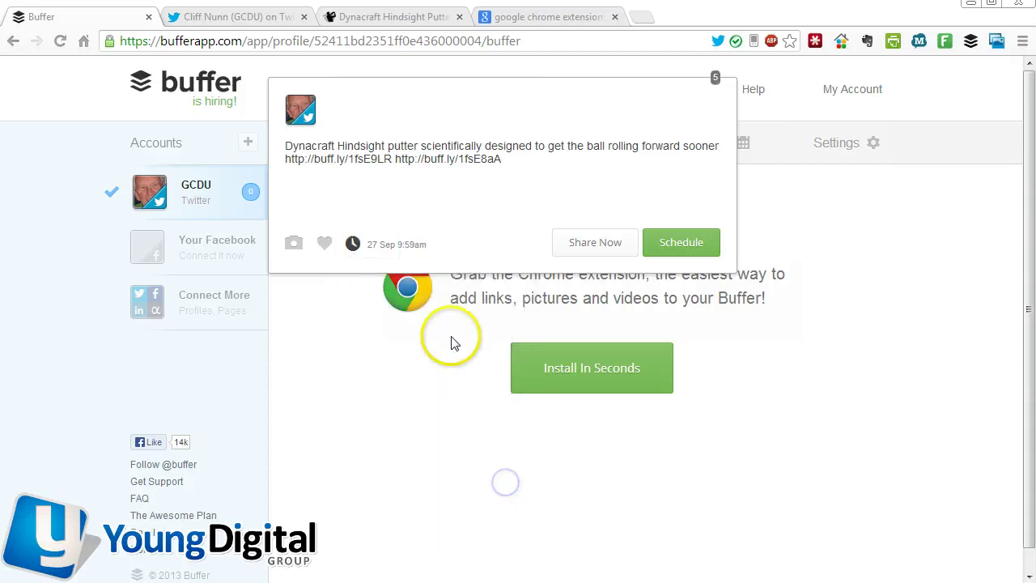
click(682, 247)
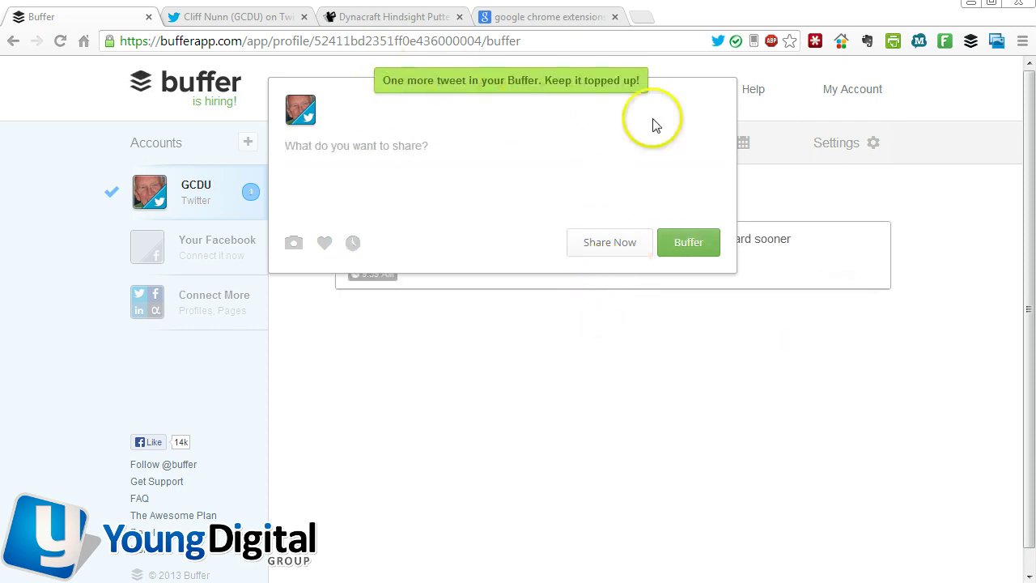
click(459, 353)
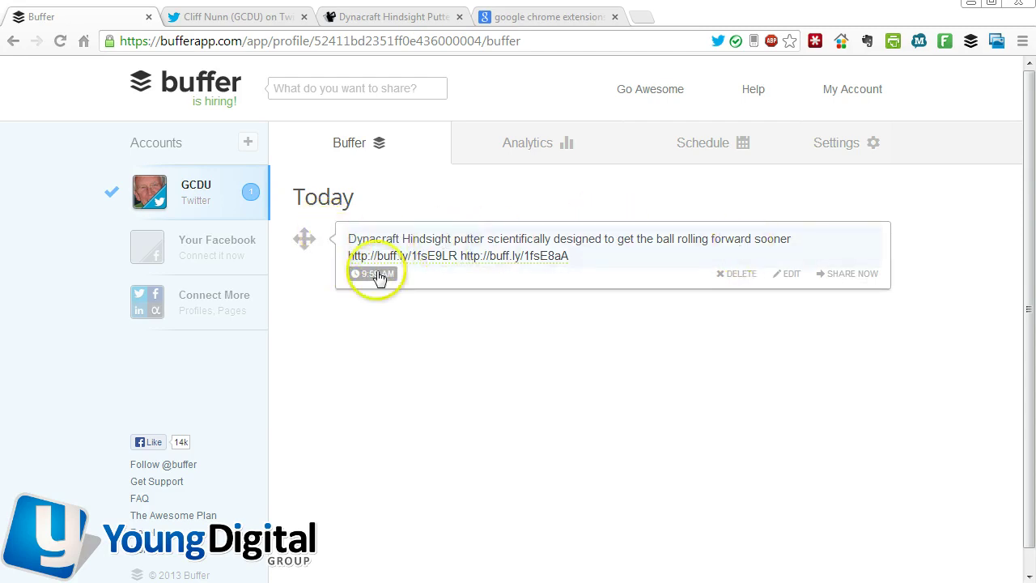
mouse_move(375, 279)
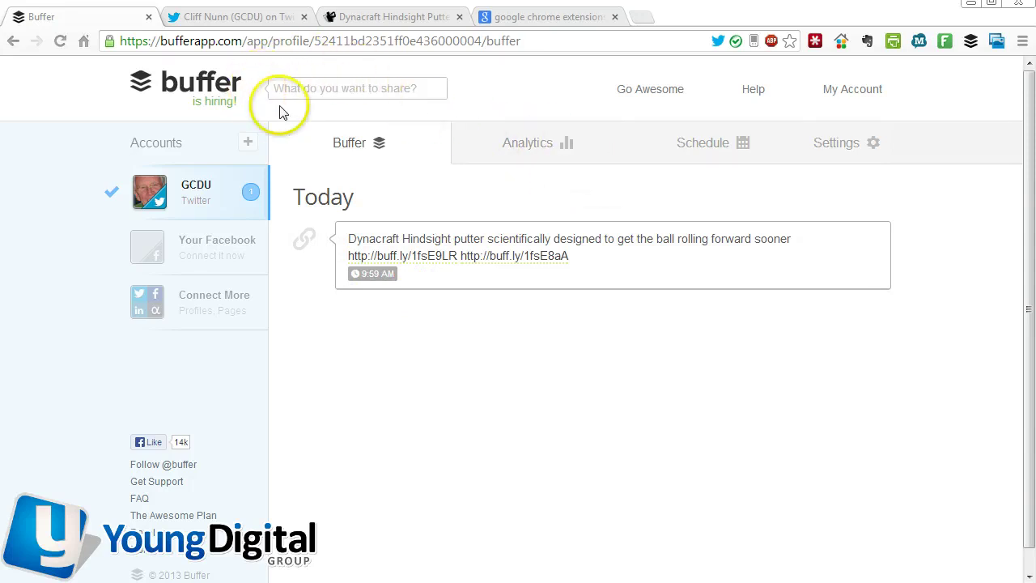
Step: Open the Chrome Web Store's extensions page from the Google results and search the store for "buffer"
click(970, 42)
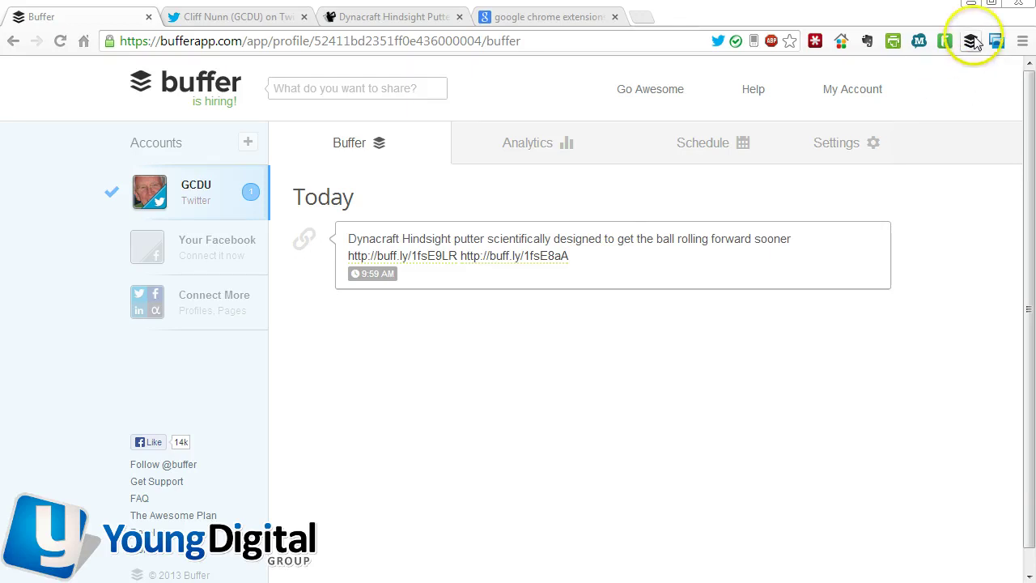
click(565, 19)
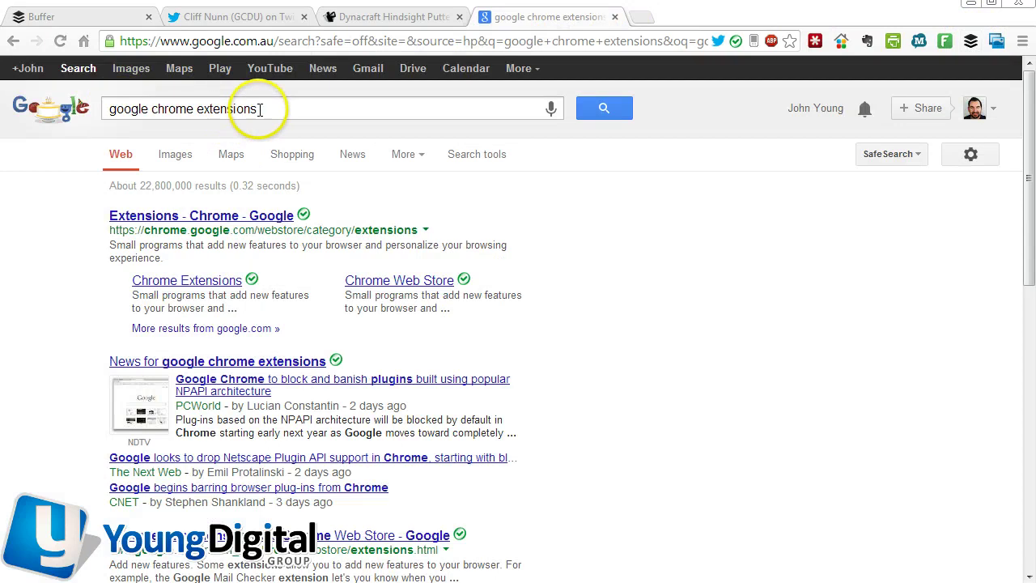
click(235, 220)
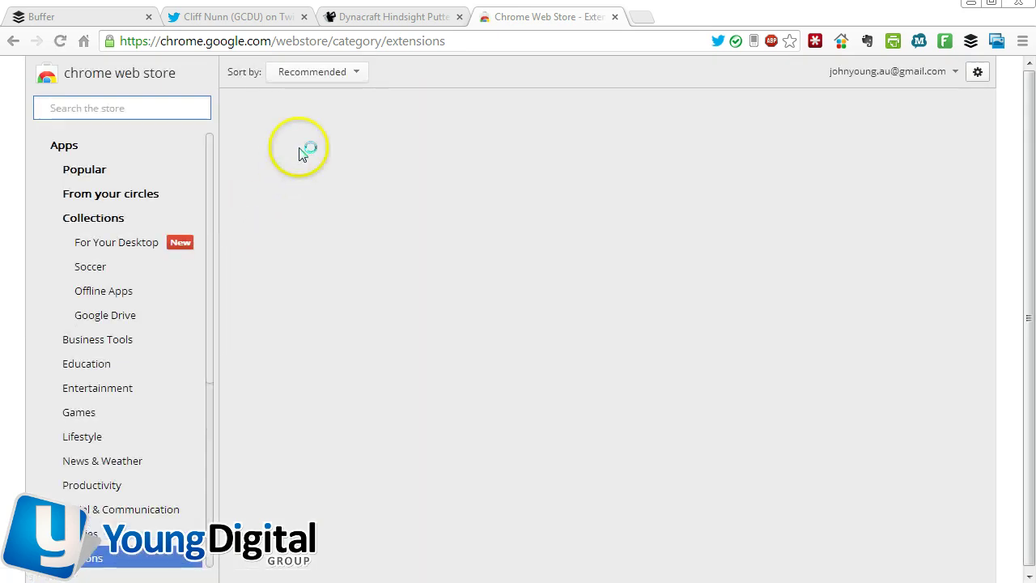
text(buffer)
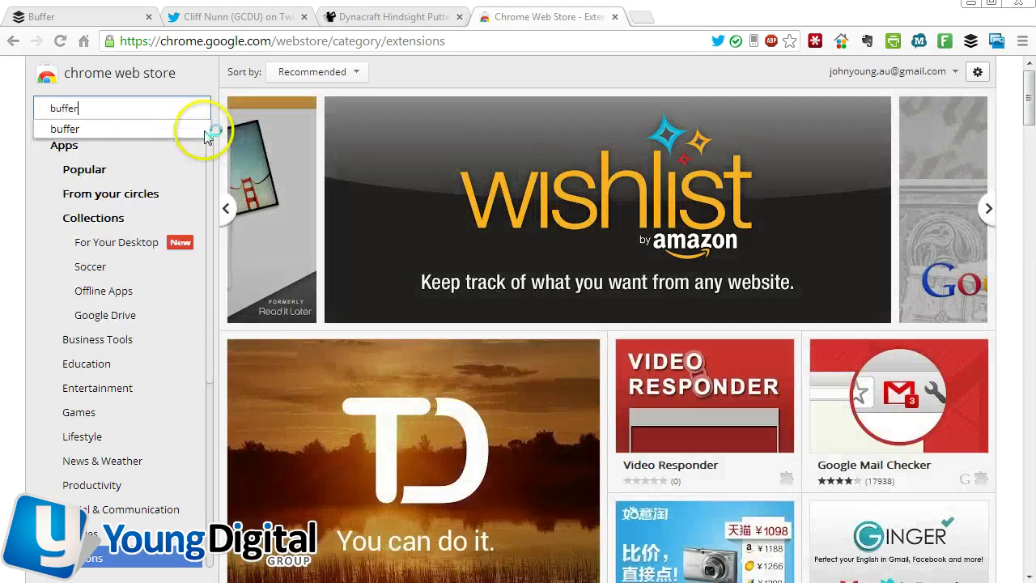
key(Return)
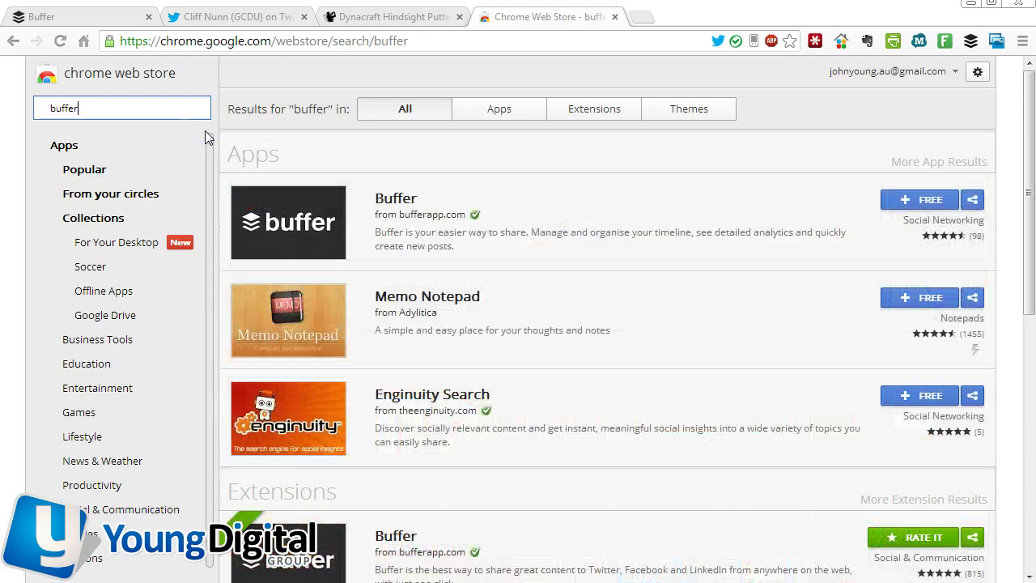
Step: Add the free Buffer app from bufferapp.com to Chrome and dismiss the Chrome App Launcher promotion
click(392, 200)
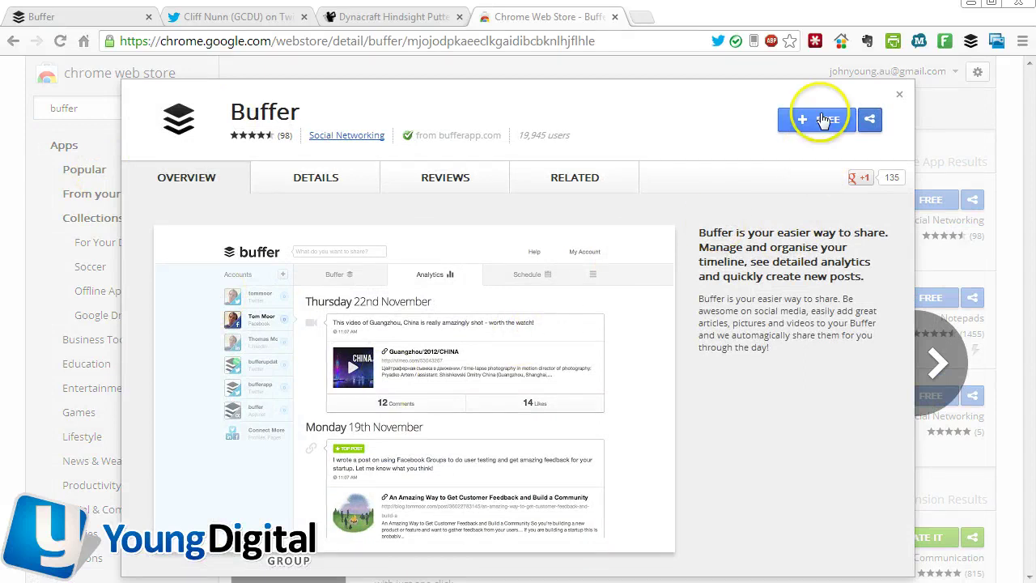
click(822, 119)
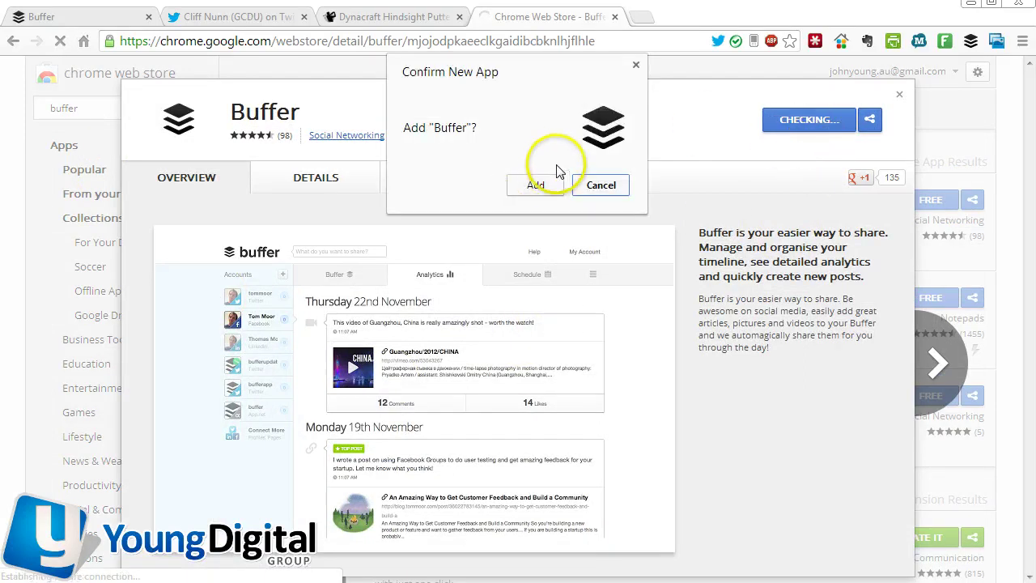
click(536, 186)
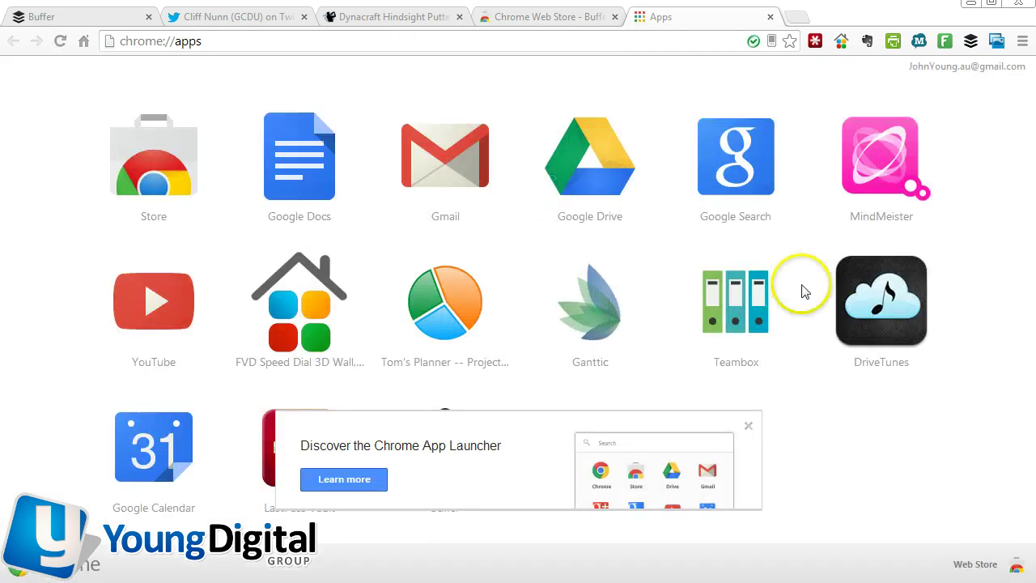
click(748, 427)
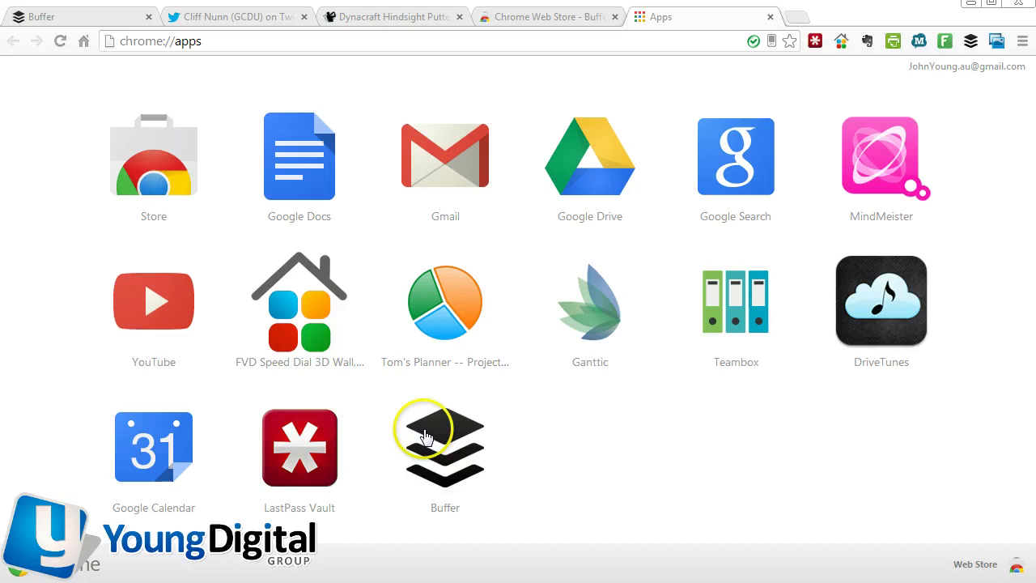
Step: View the Buffer extension's store page from the developer's related items, and close its details
click(544, 16)
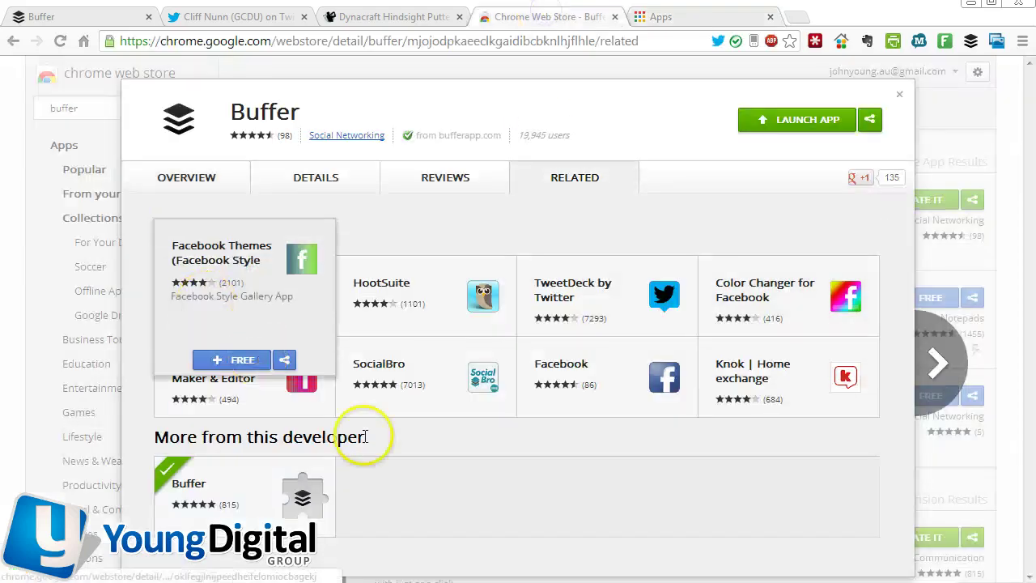
click(209, 483)
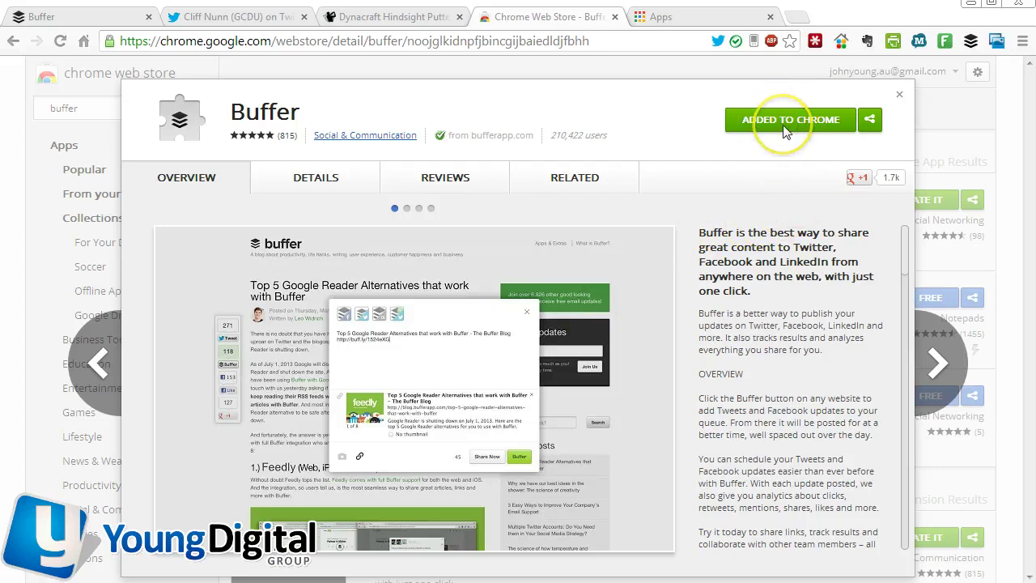
click(898, 94)
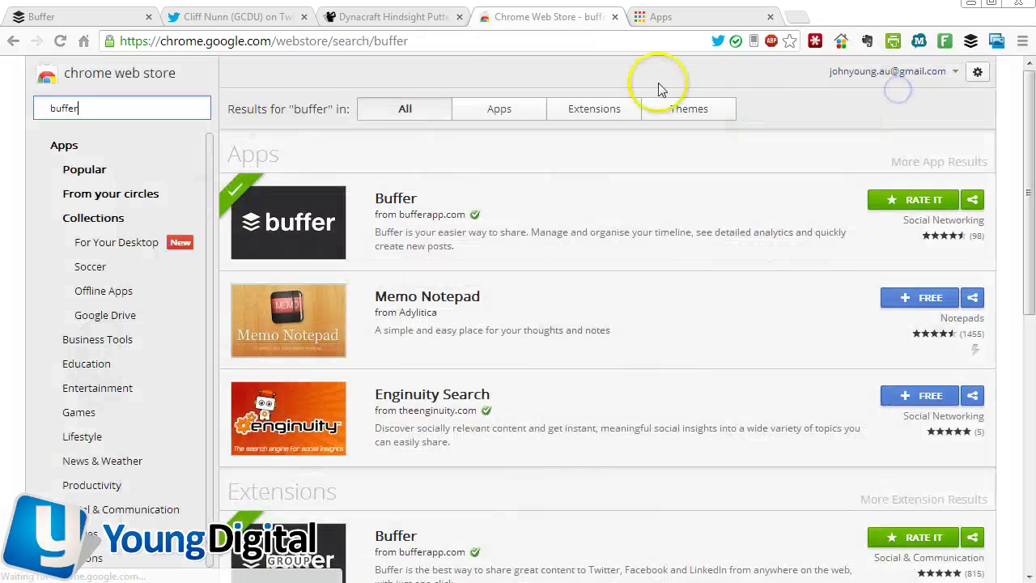
Step: Open the Acer XF Draw Titanium Driver product page from the golf store's Golf Drivers category
click(387, 16)
scroll(632, 251, up, 10)
scroll(486, 275, down, 1)
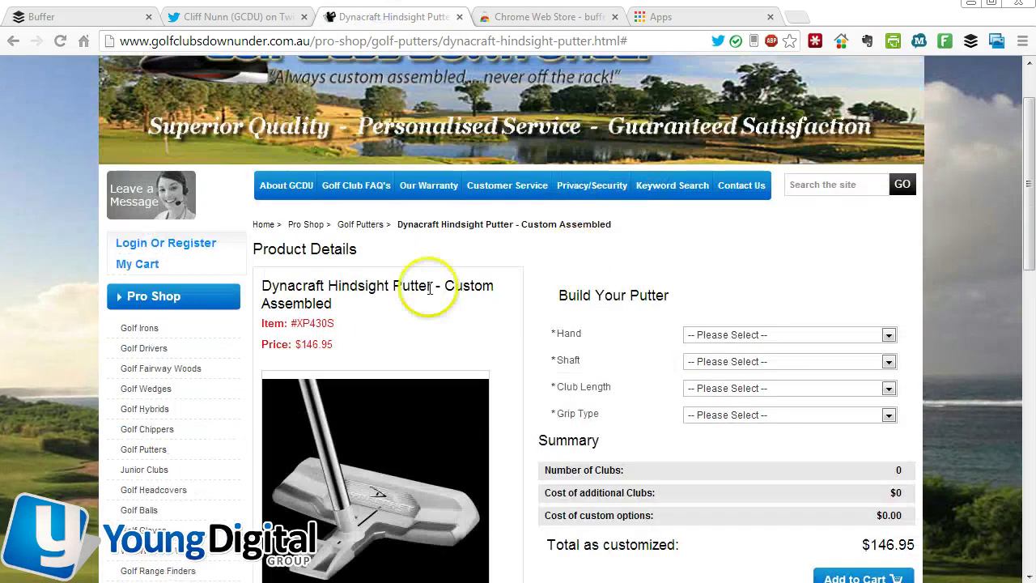
click(139, 352)
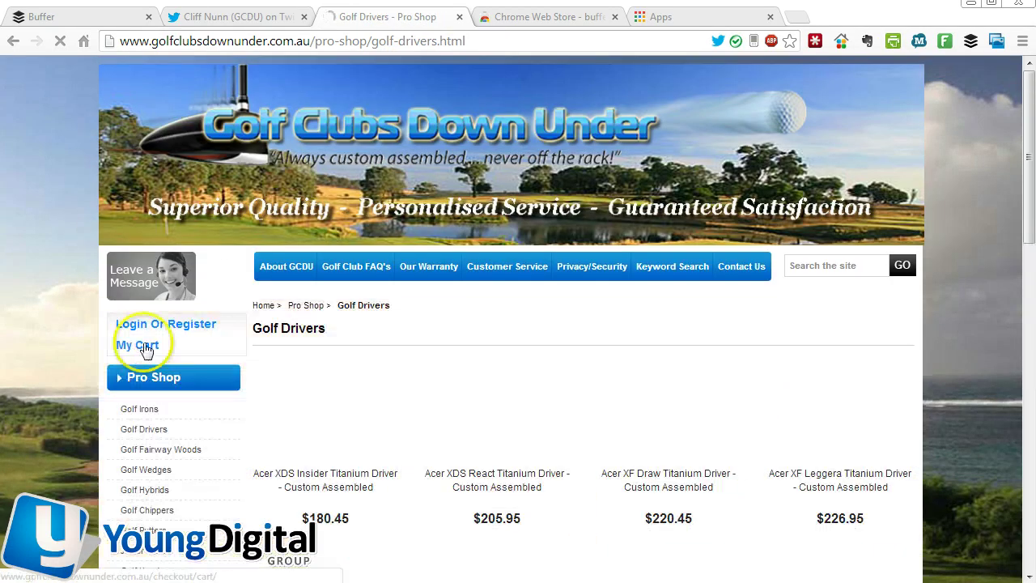
scroll(567, 380, down, 2)
click(685, 291)
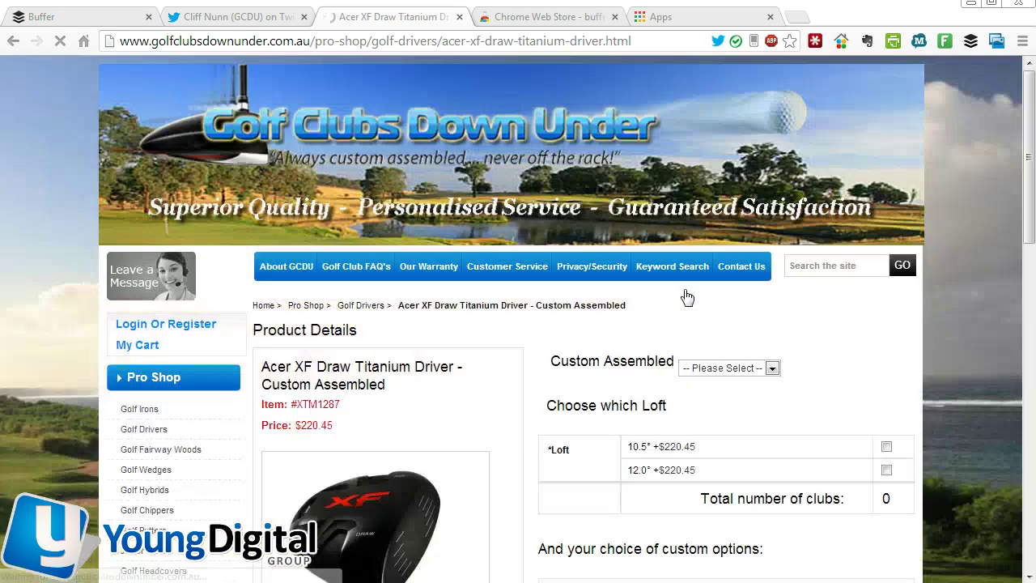
scroll(685, 296, down, 2)
Step: Create a Buffer extension post for this page, removing "- Custom Assembled - Golf Drivers - Pro Shop", appending "#Golf", and add it to the queue
click(974, 38)
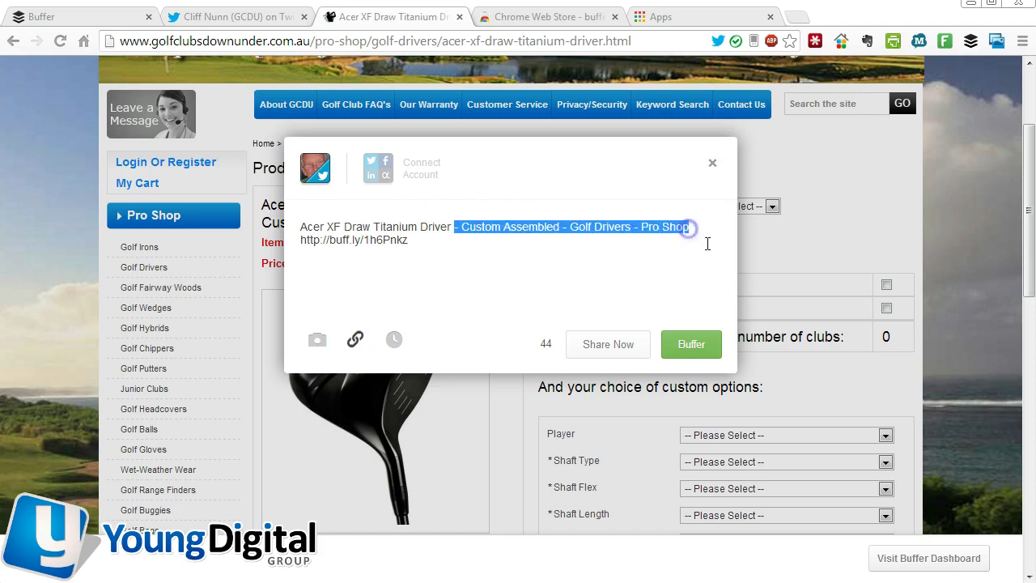
key(BackSpace)
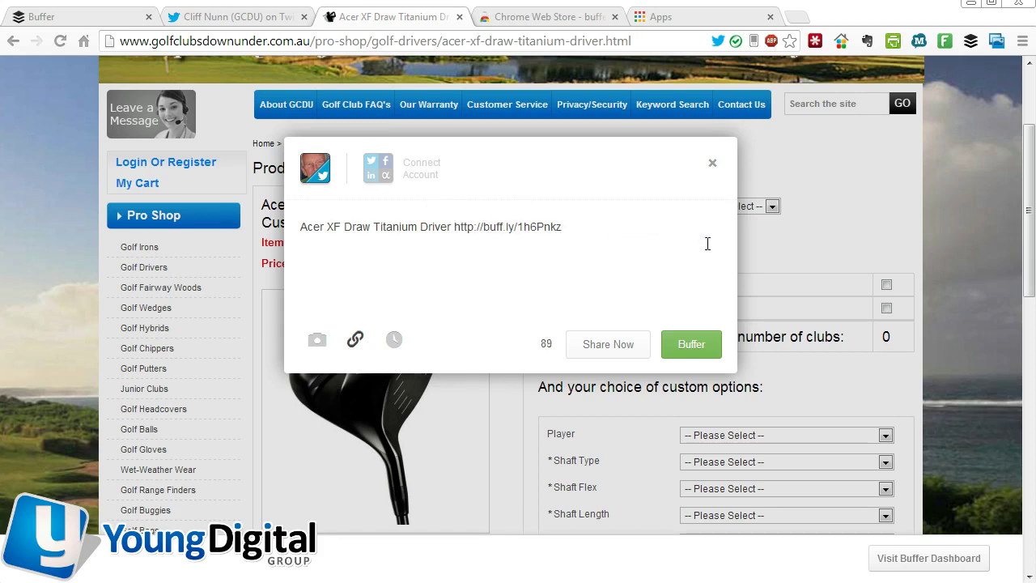
click(648, 225)
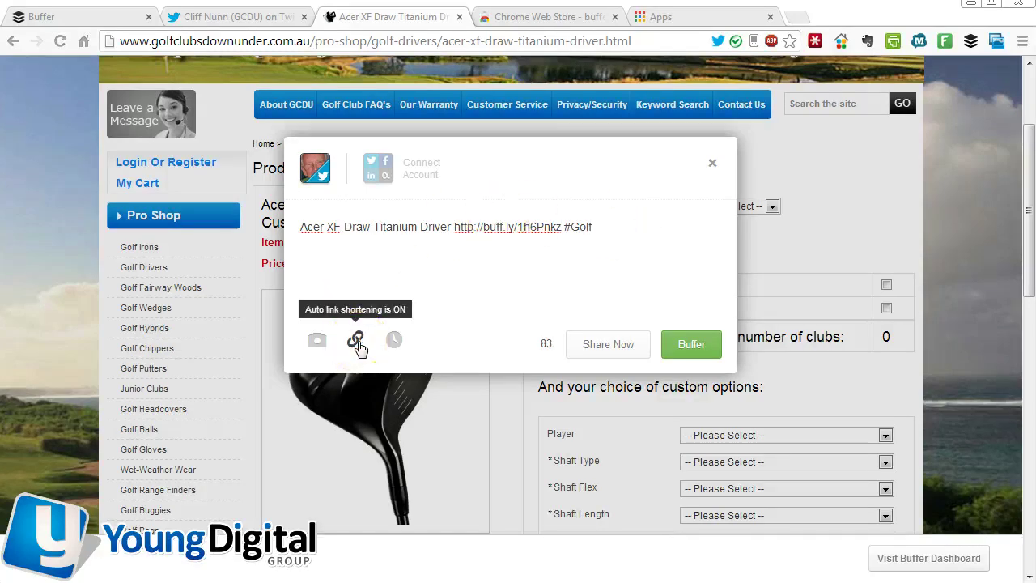
click(486, 247)
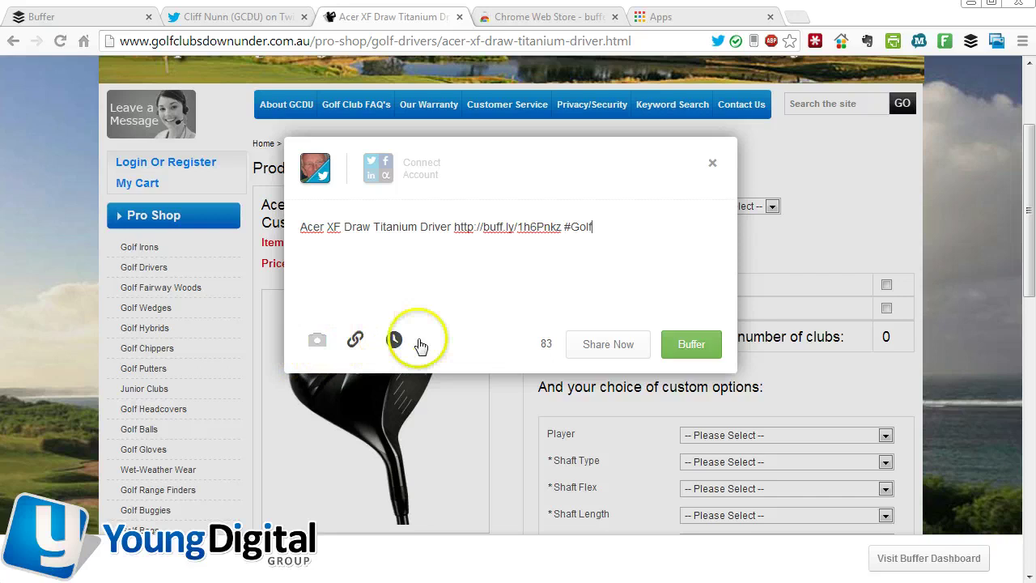
click(710, 351)
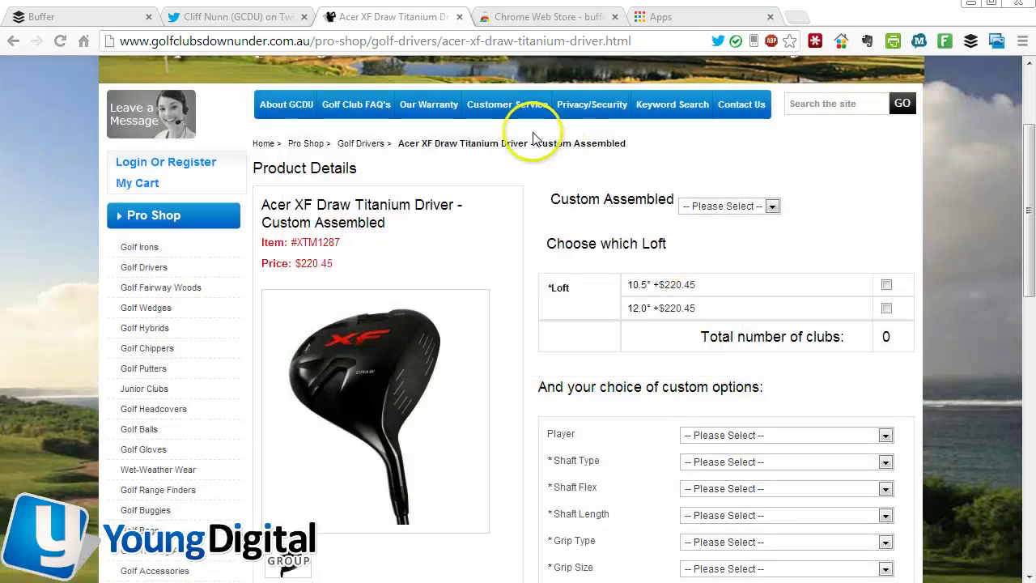
Step: Reload the GCDU Buffer queue and compare the Acer driver post's time with the daily posting schedule
click(81, 12)
click(63, 42)
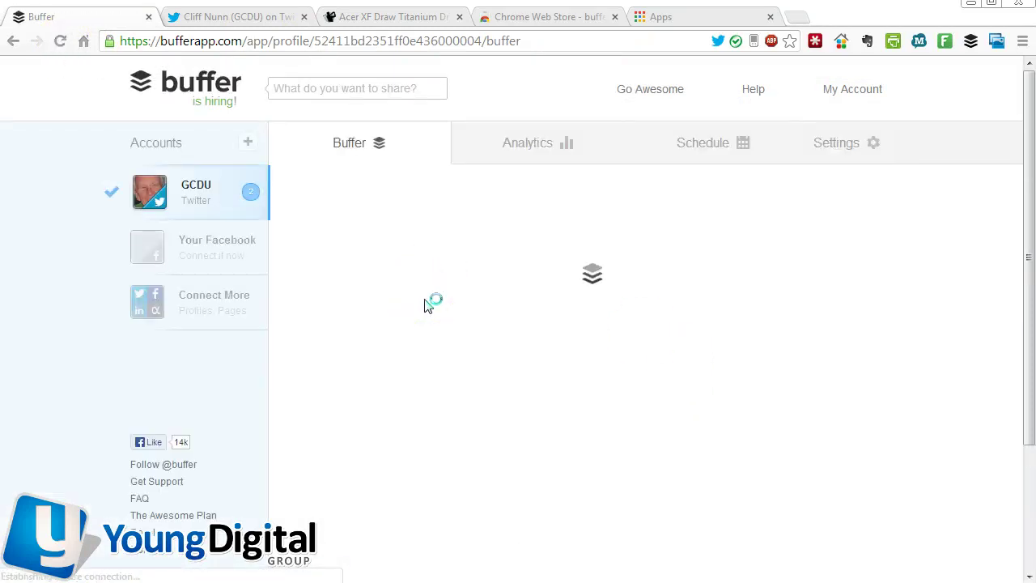
click(374, 241)
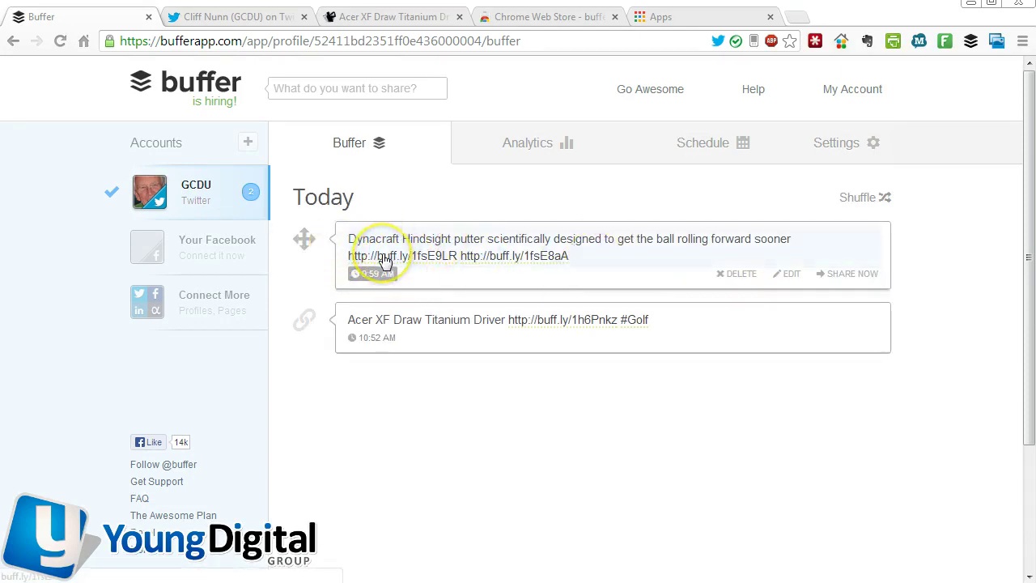
mouse_move(362, 350)
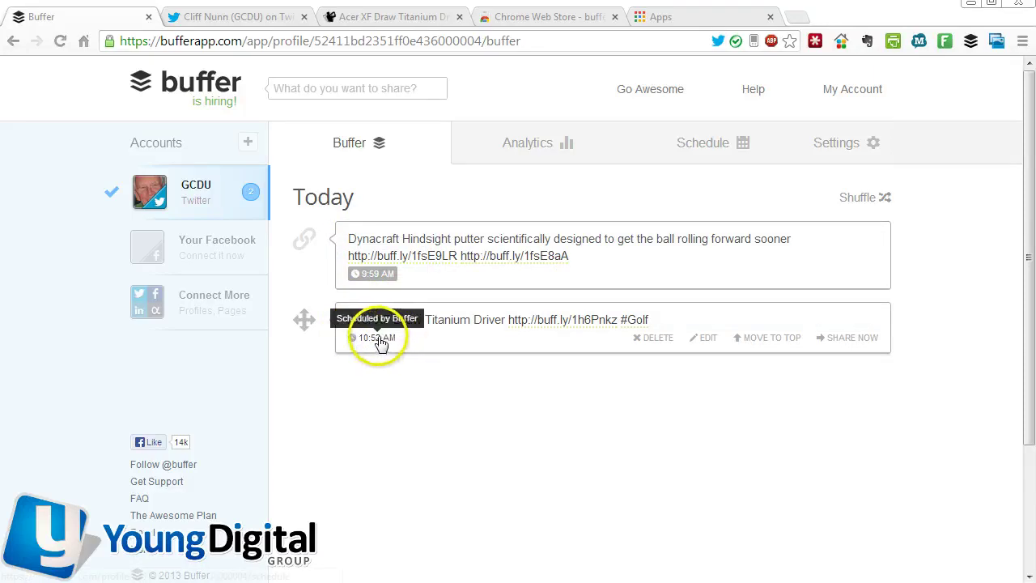
click(724, 146)
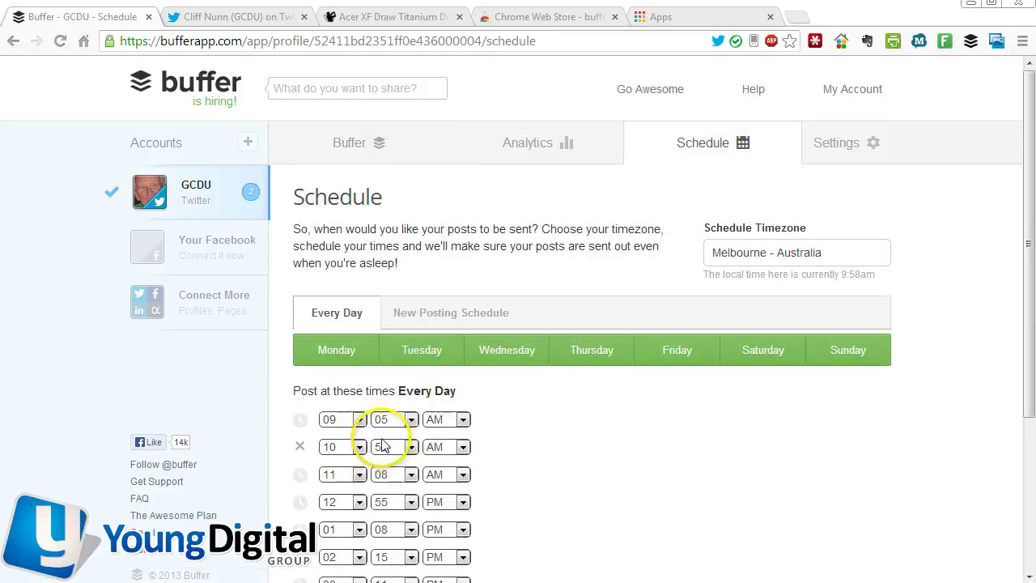
click(365, 144)
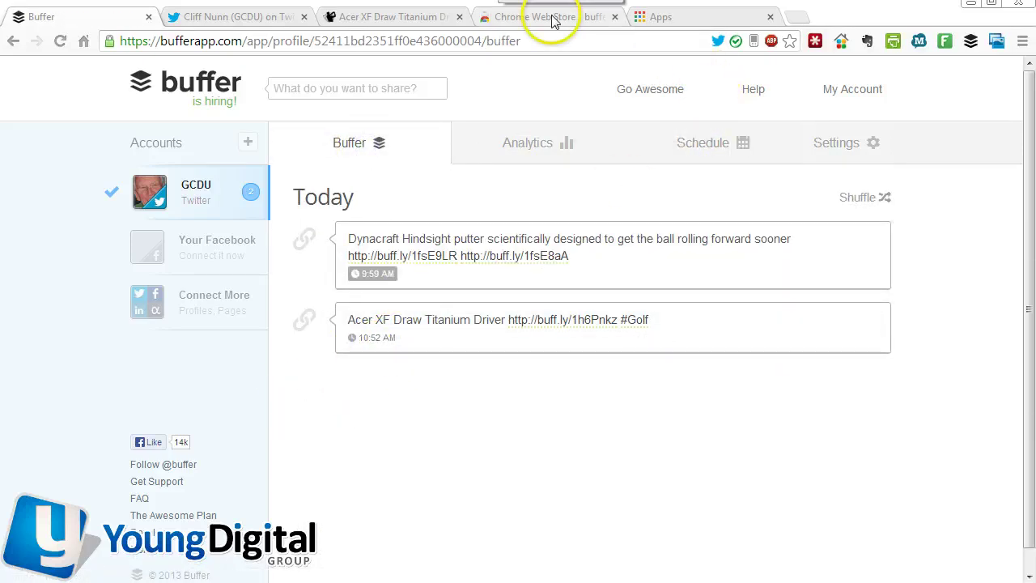
Step: Open the Full Zip Anorak (with Hood) product page from the golf store's Wet-Weather Wear category, under Stay-Dri Weather Wear
click(415, 25)
scroll(491, 262, up, 3)
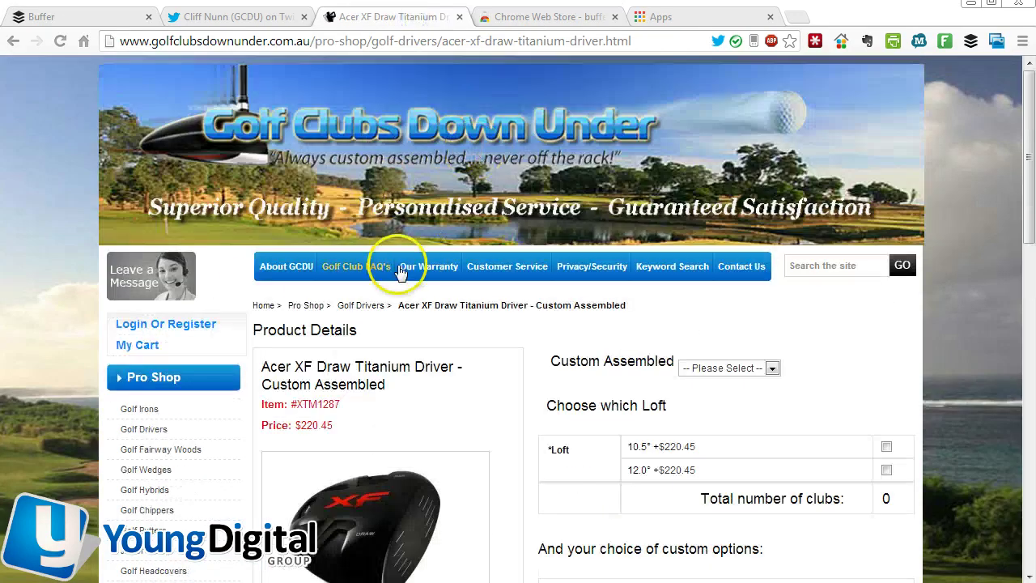
scroll(183, 398, down, 2)
mouse_move(153, 465)
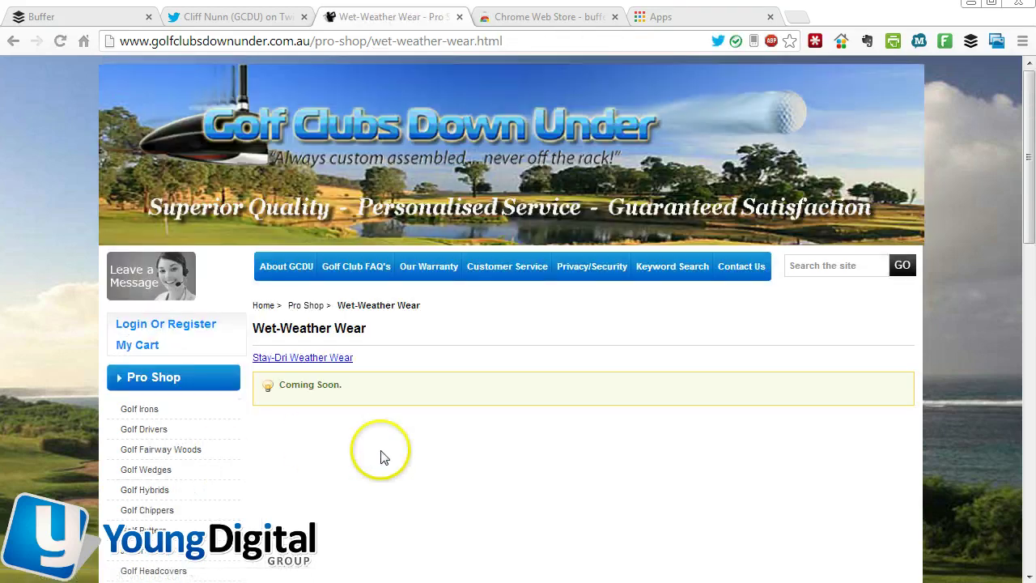
click(301, 364)
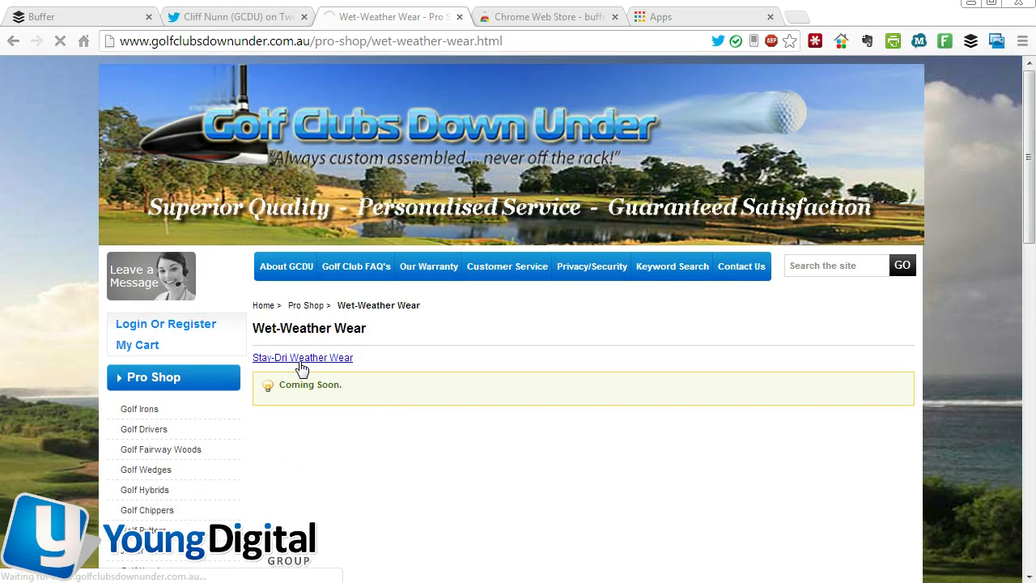
scroll(300, 368, down, 6)
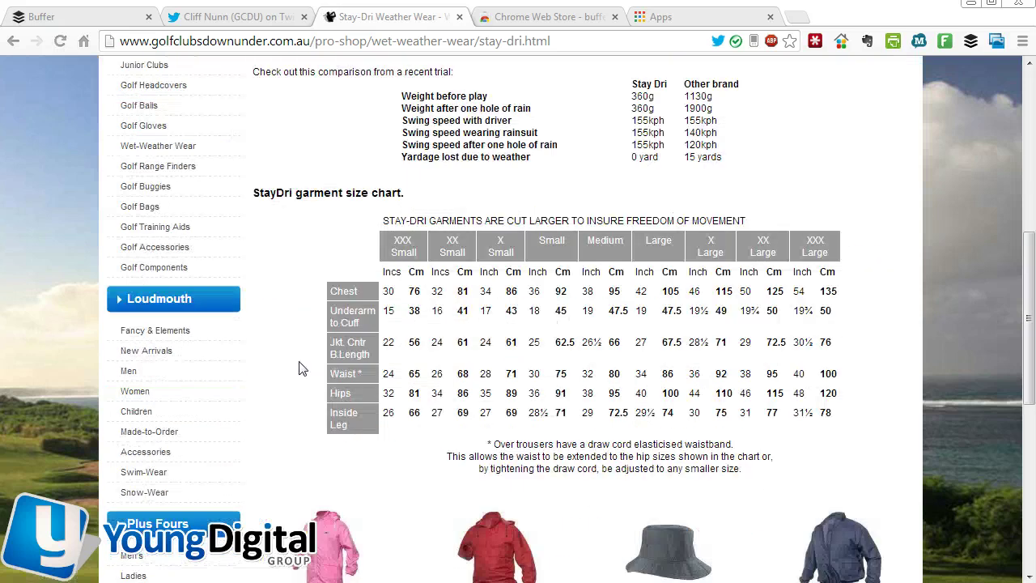
scroll(299, 369, down, 3)
click(308, 366)
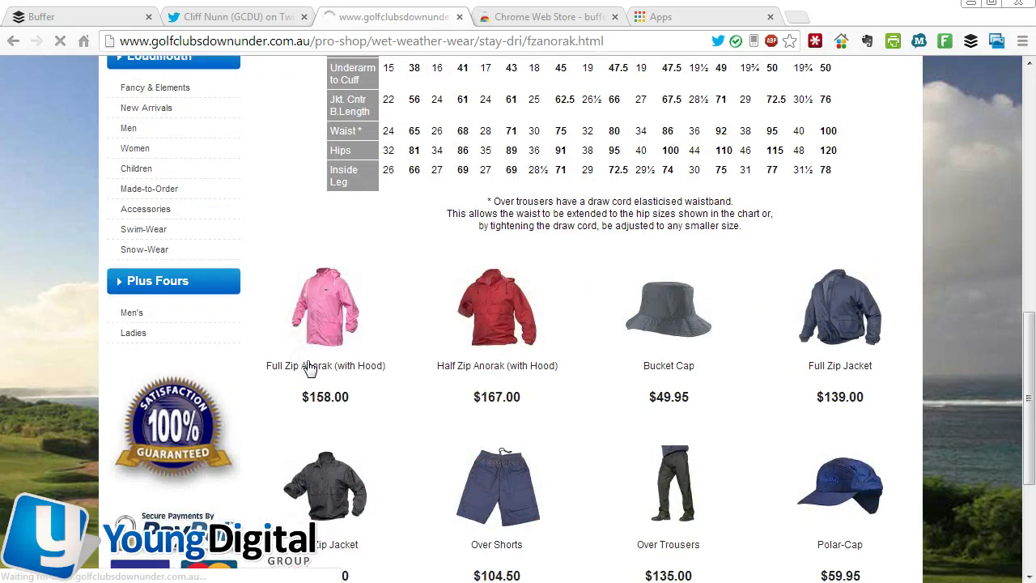
Step: Queue a Buffer extension post quoting "full zip anorak is a loose fitting long line jacket", without quotation marks and with "#Golf #Shop" after the link
scroll(308, 365, down, 3)
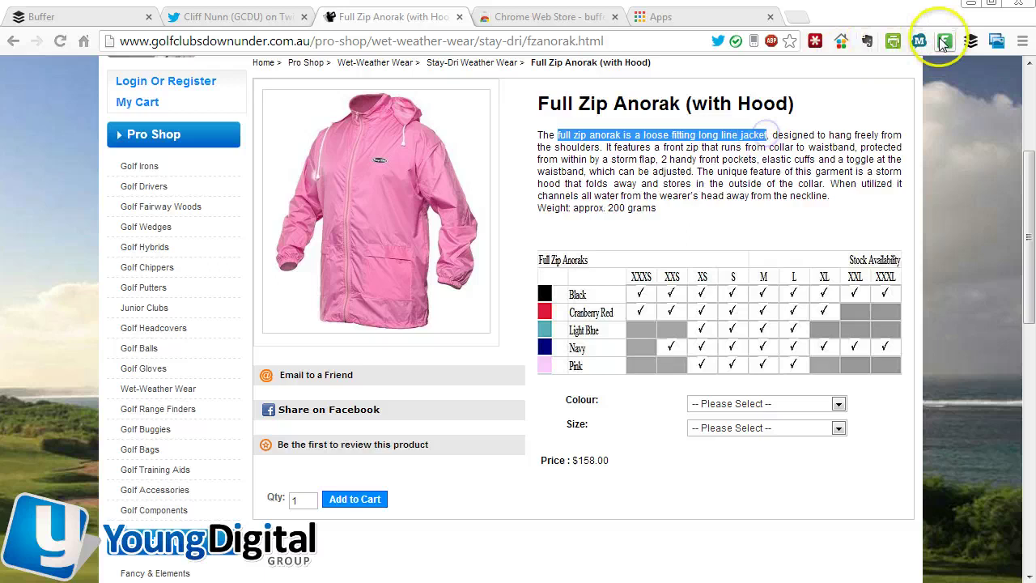
click(974, 41)
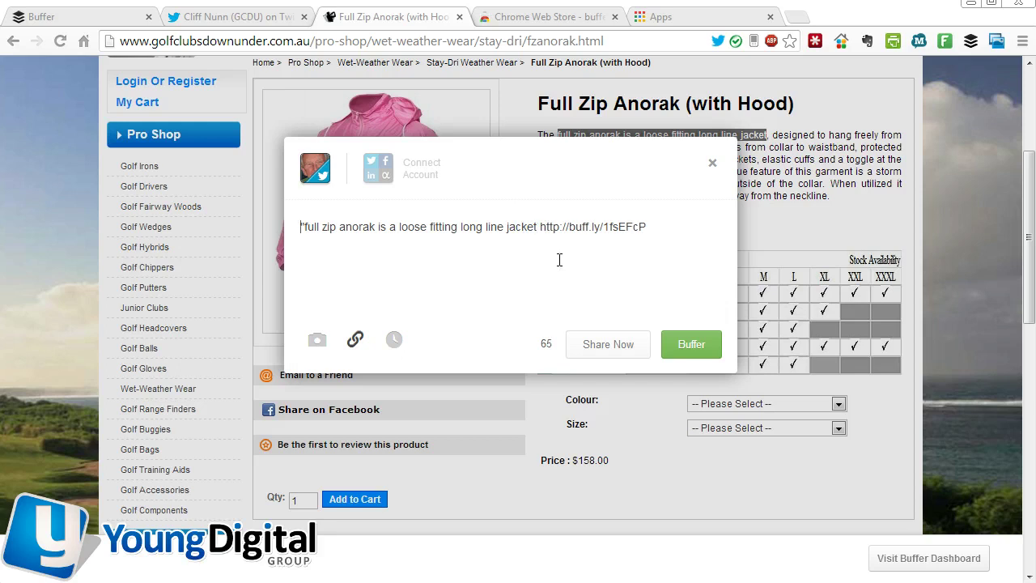
key(Delete)
click(643, 227)
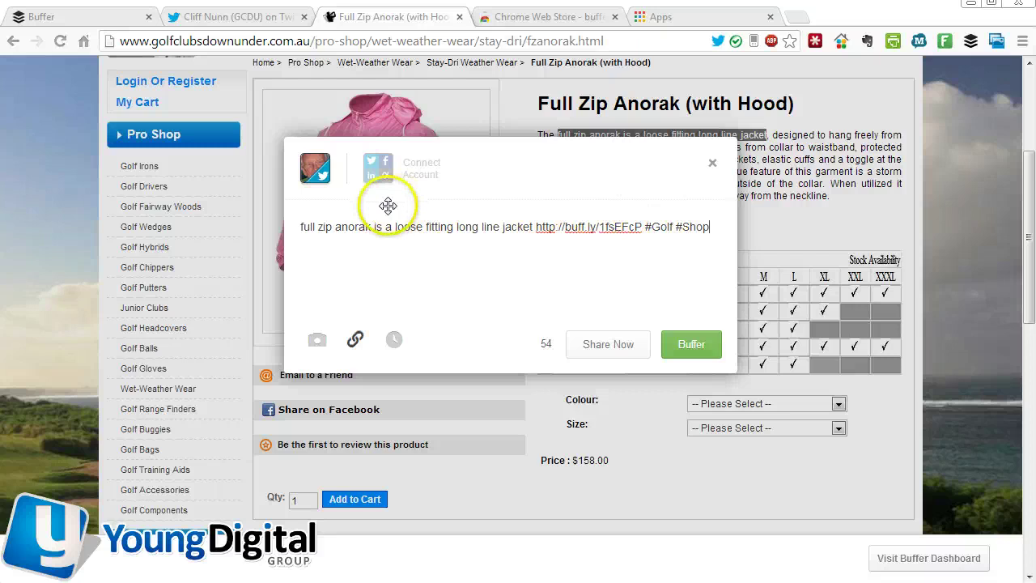
click(695, 352)
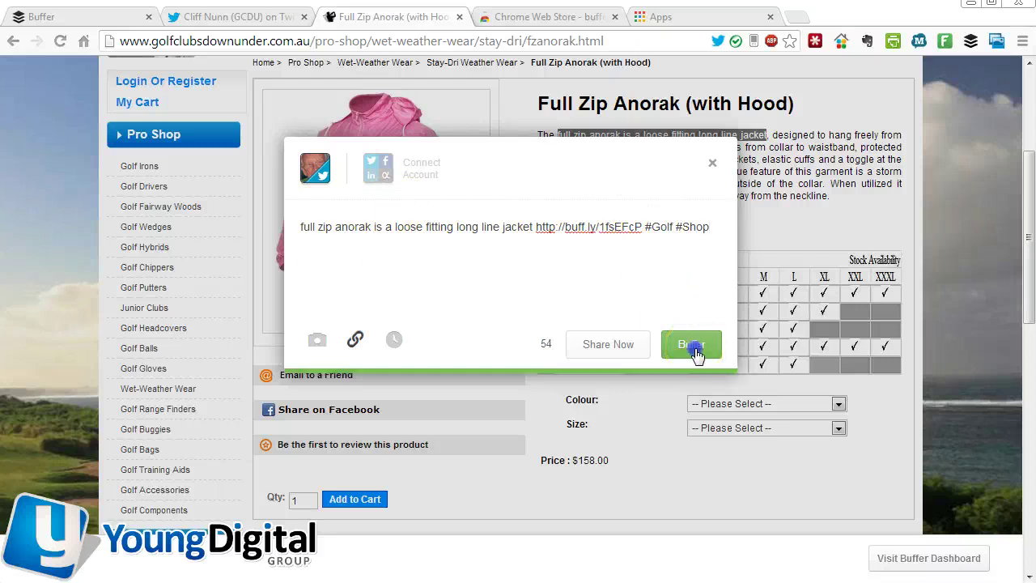
click(713, 164)
Step: Reload the GCDU Buffer queue and check the anorak post's scheduled time and its available actions
click(99, 18)
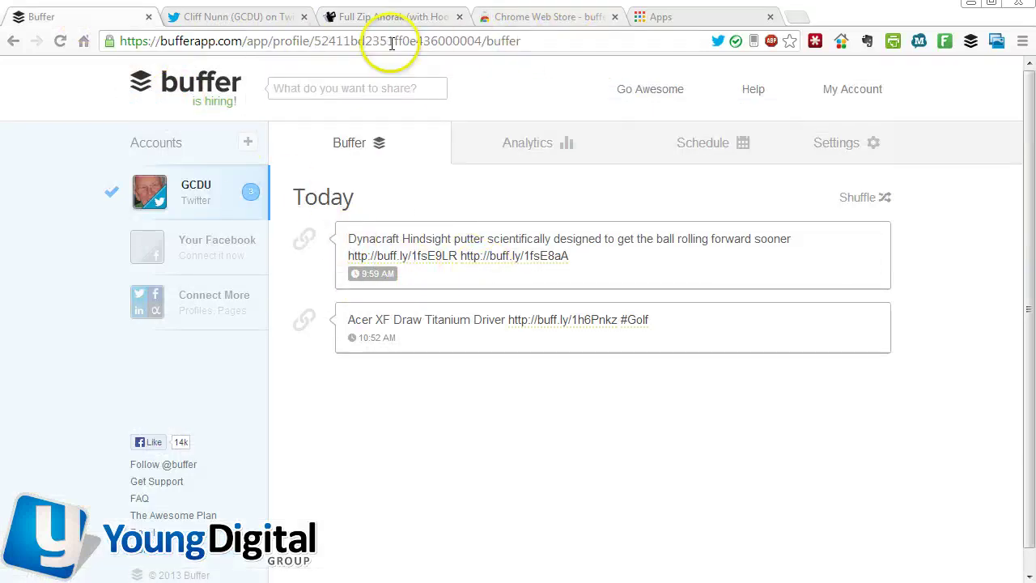
click(60, 41)
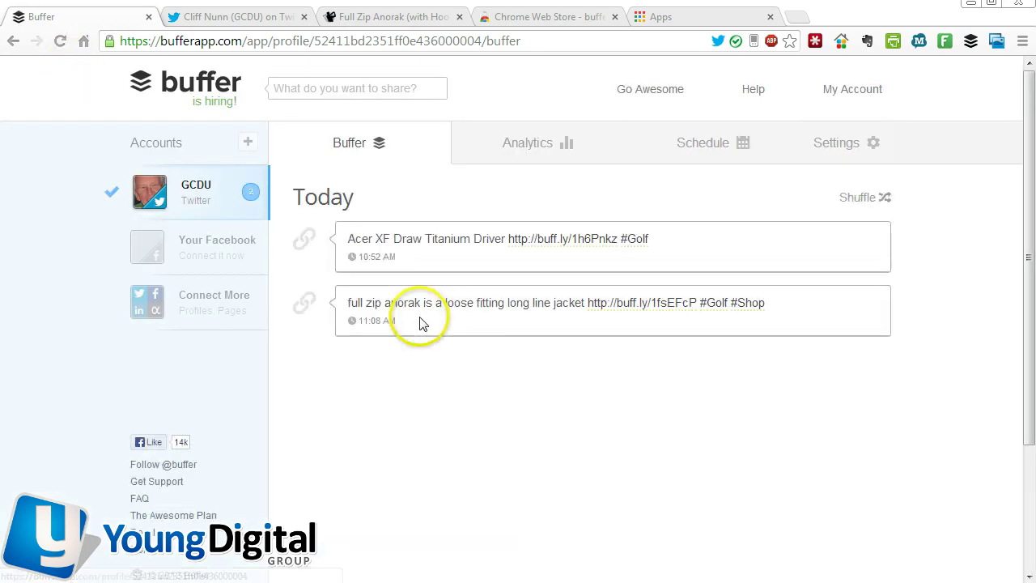
mouse_move(660, 328)
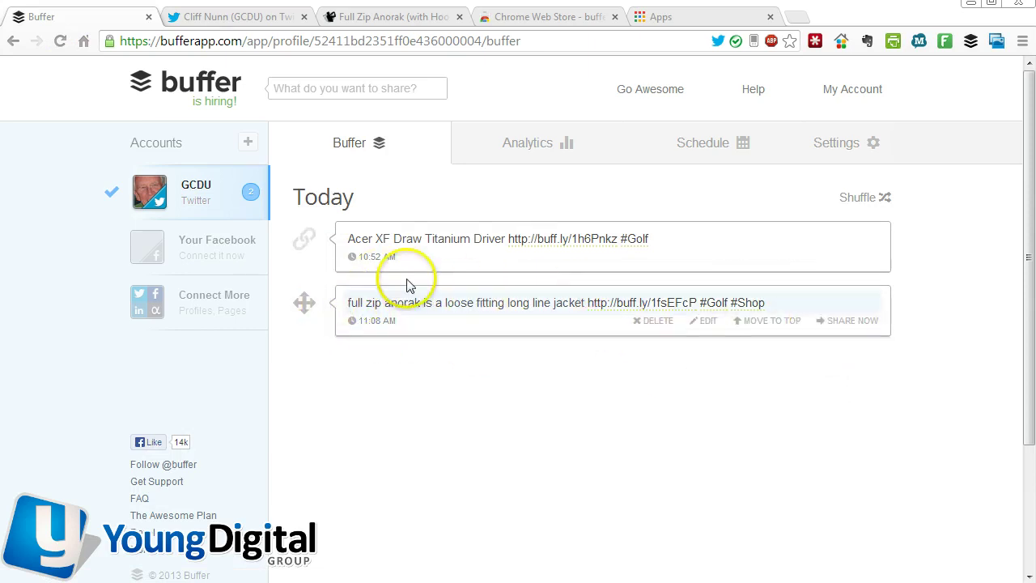
Step: Reload the GCDU Twitter profile, view the product page through the Dynacraft Hindsight putter tweet's first link, and close that page
click(206, 16)
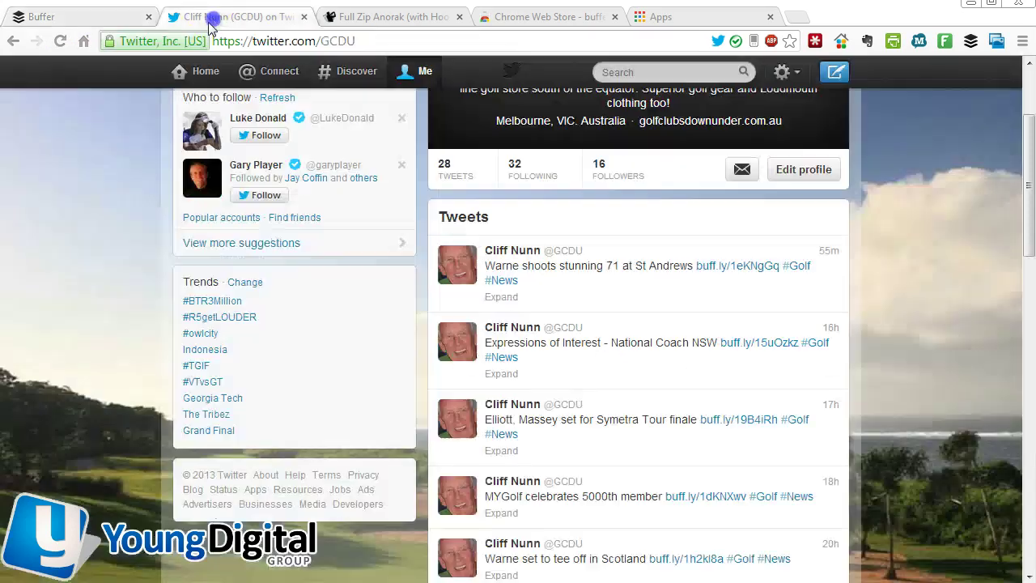
click(60, 41)
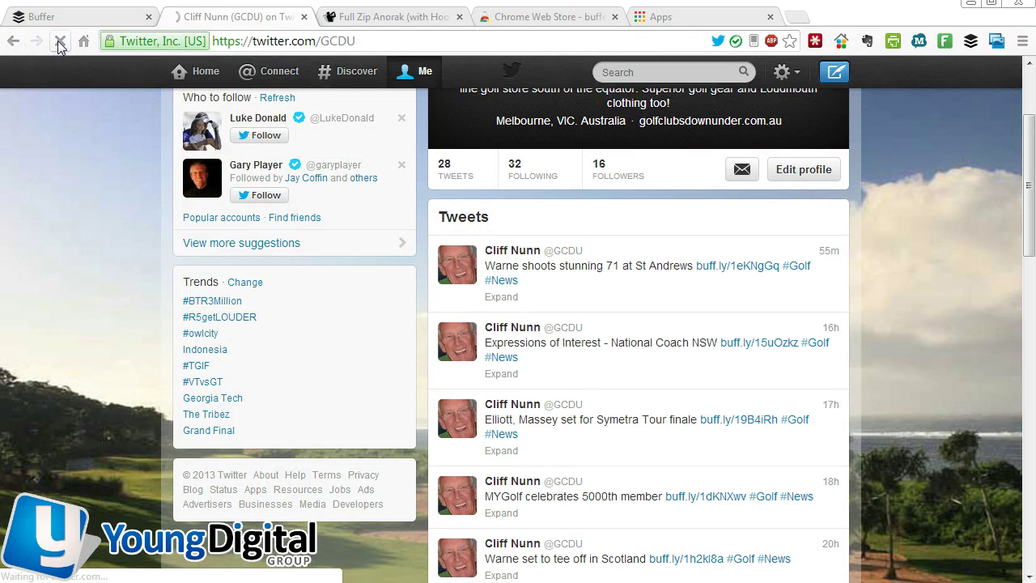
scroll(567, 445, down, 3)
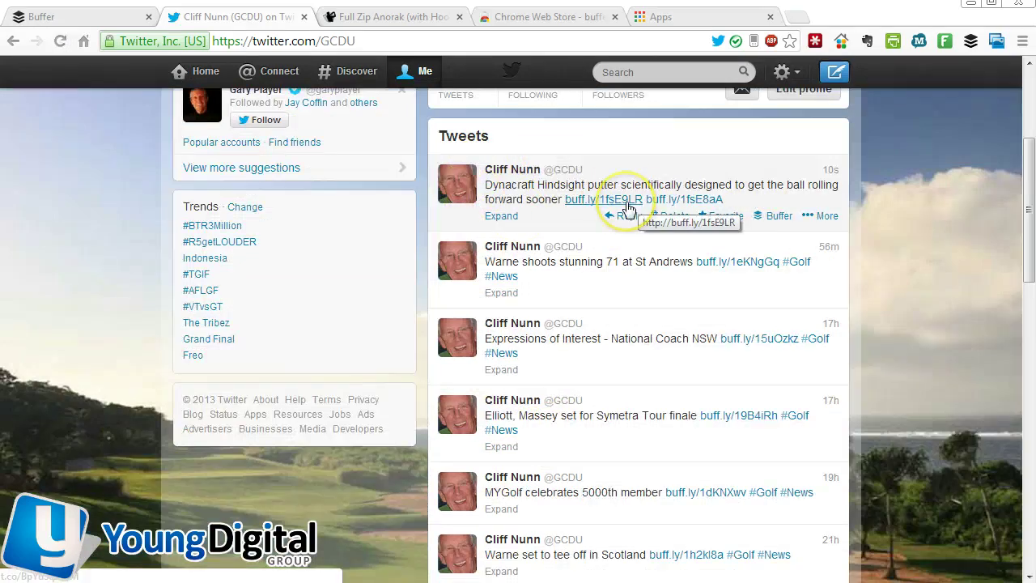
click(628, 208)
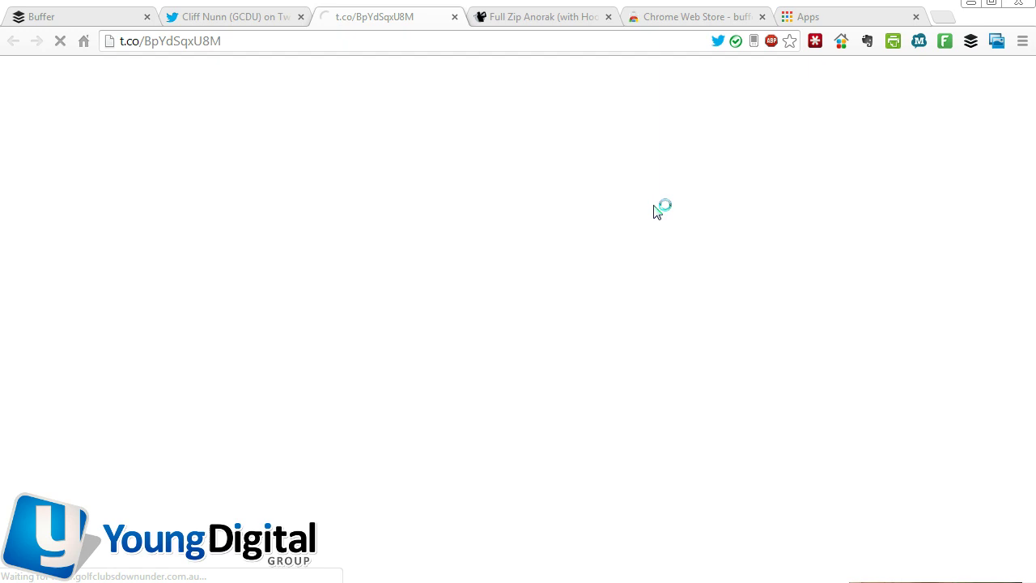
scroll(656, 211, down, 5)
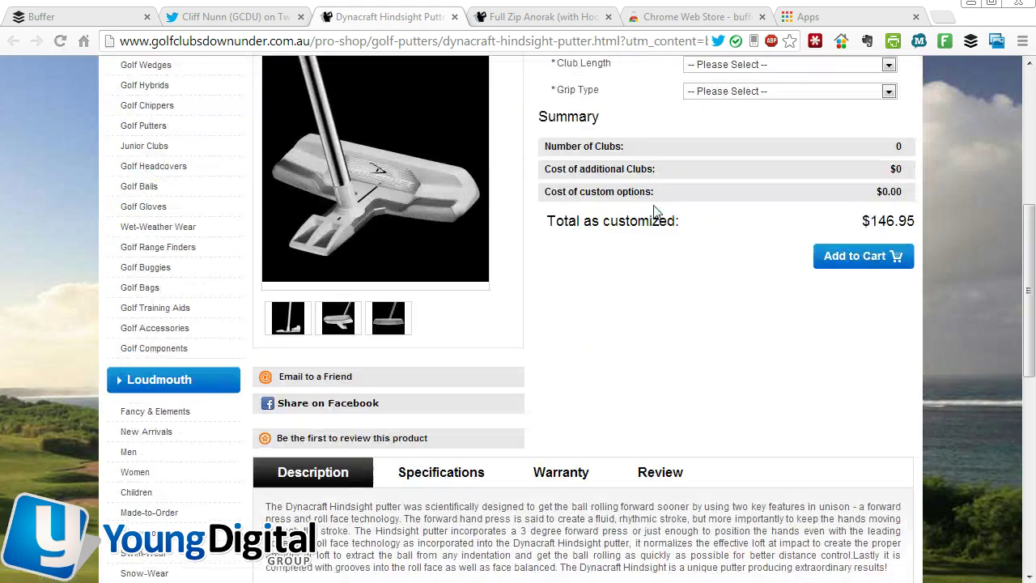
click(454, 16)
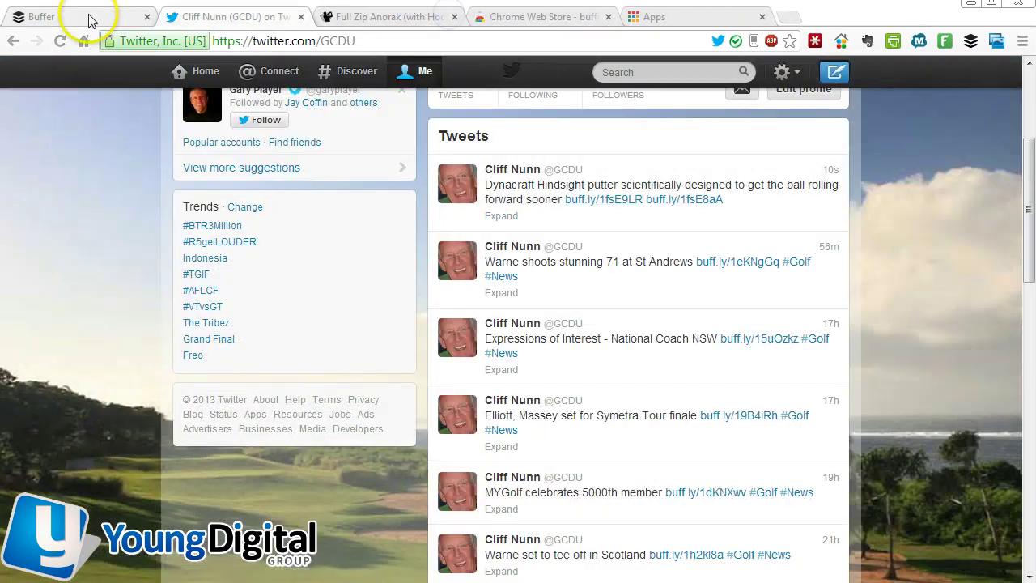
Step: Review the GCDU account's daily posting times in the Buffer schedule
click(372, 18)
scroll(475, 167, up, 3)
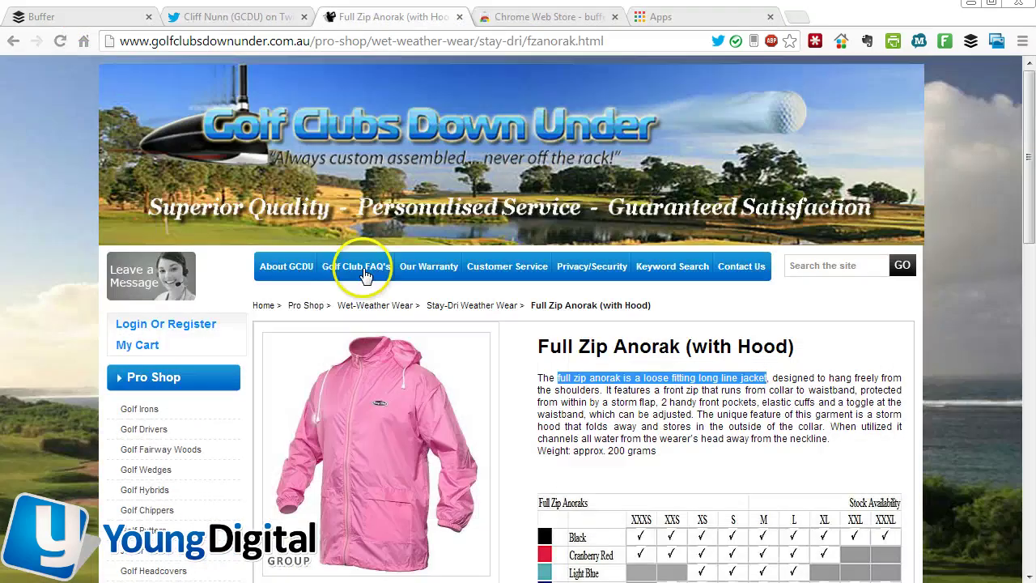
click(81, 14)
click(706, 153)
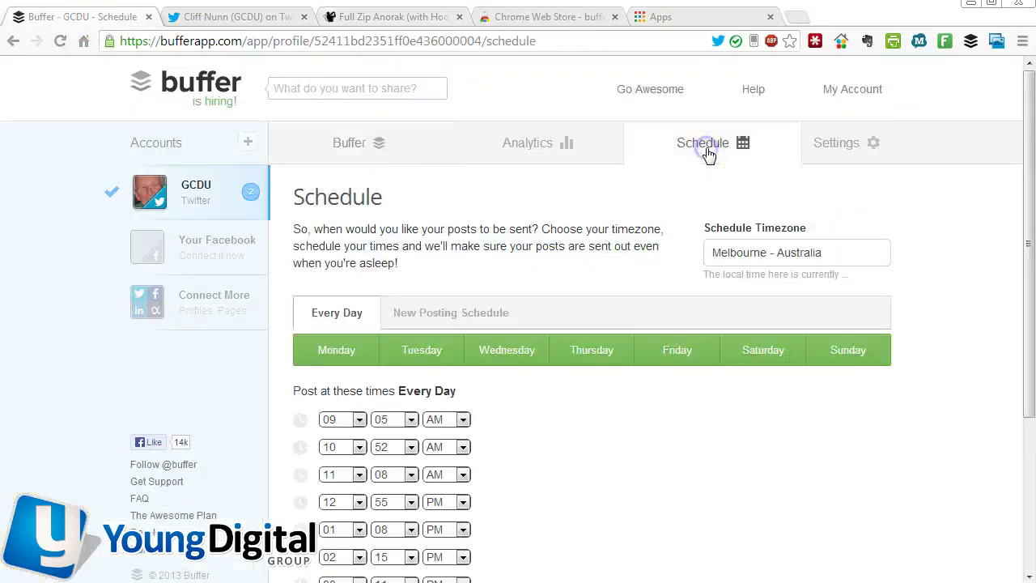
scroll(503, 338, down, 2)
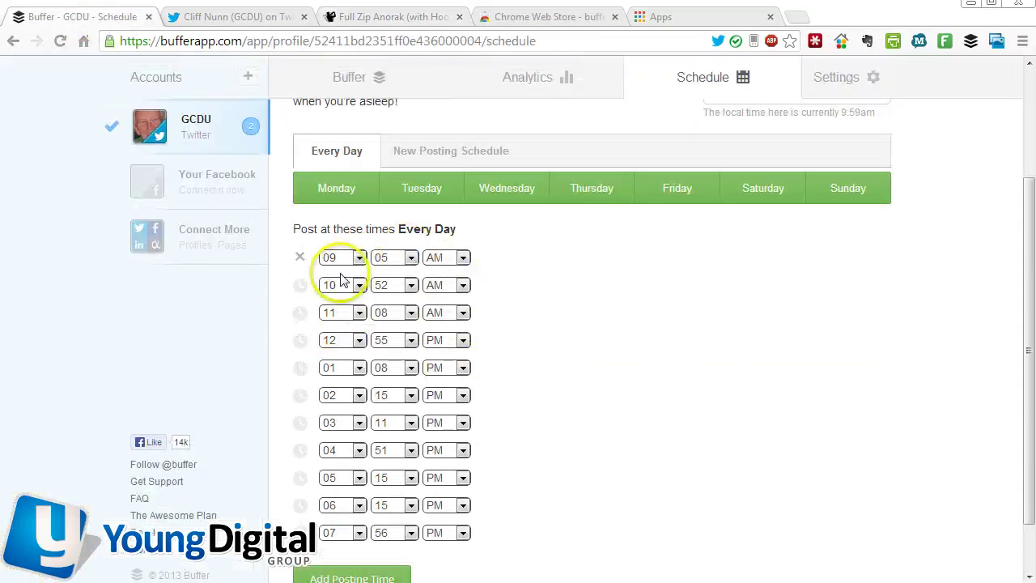
scroll(697, 405, up, 2)
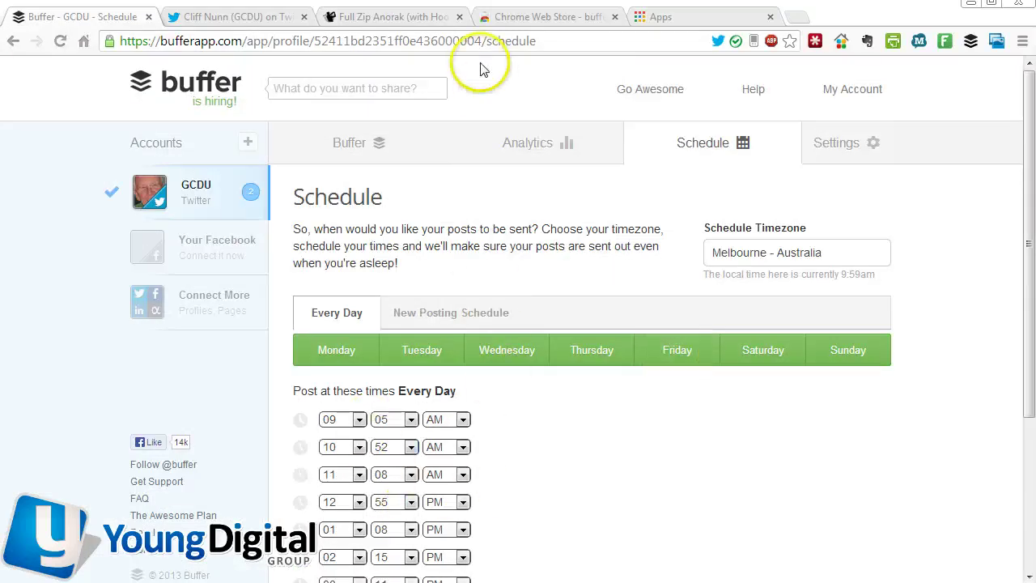
Step: View the custom posting time calendar in a new Buffer extension post for the anorak page, and close the post without scheduling it
click(368, 17)
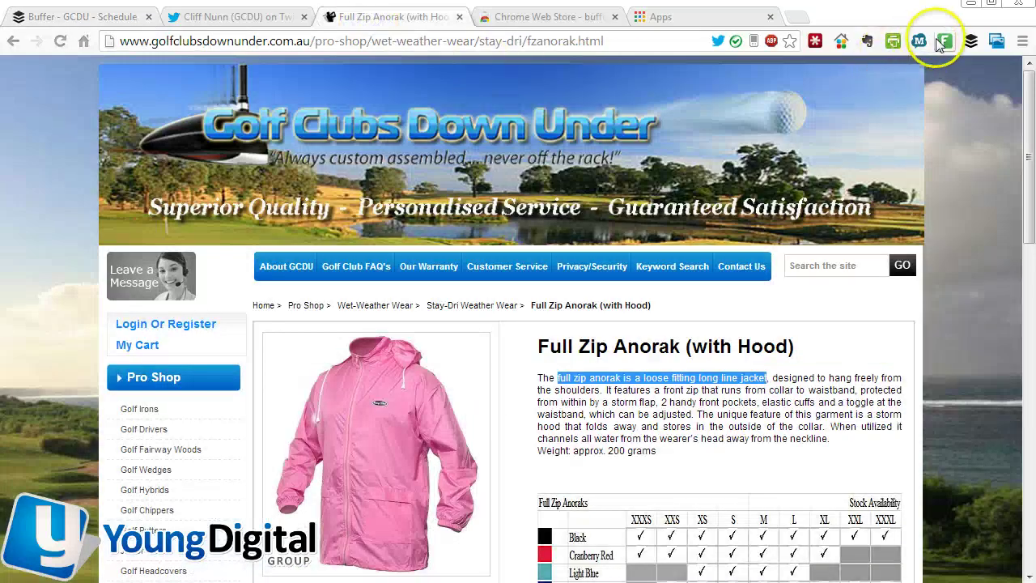
click(970, 42)
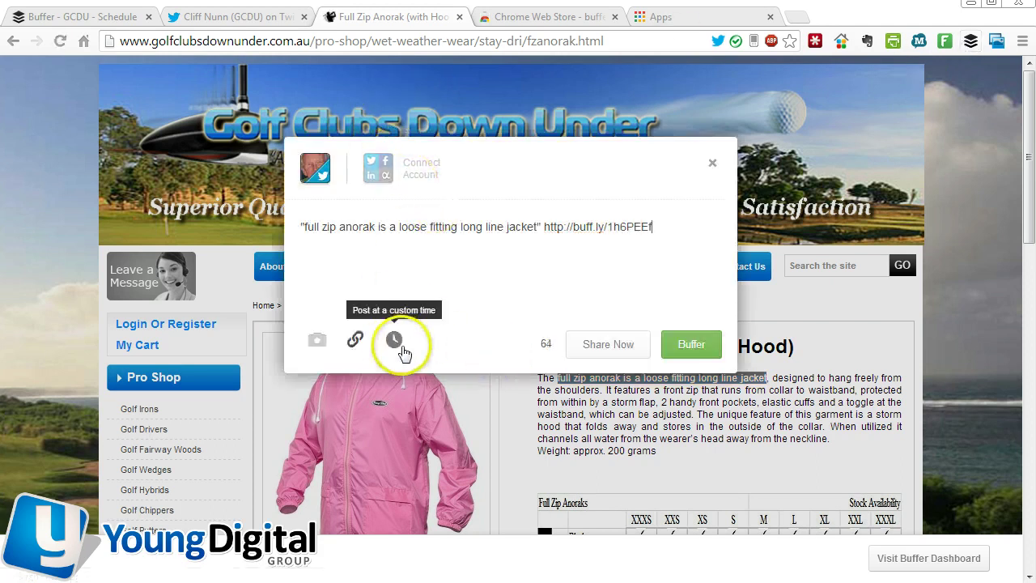
click(394, 340)
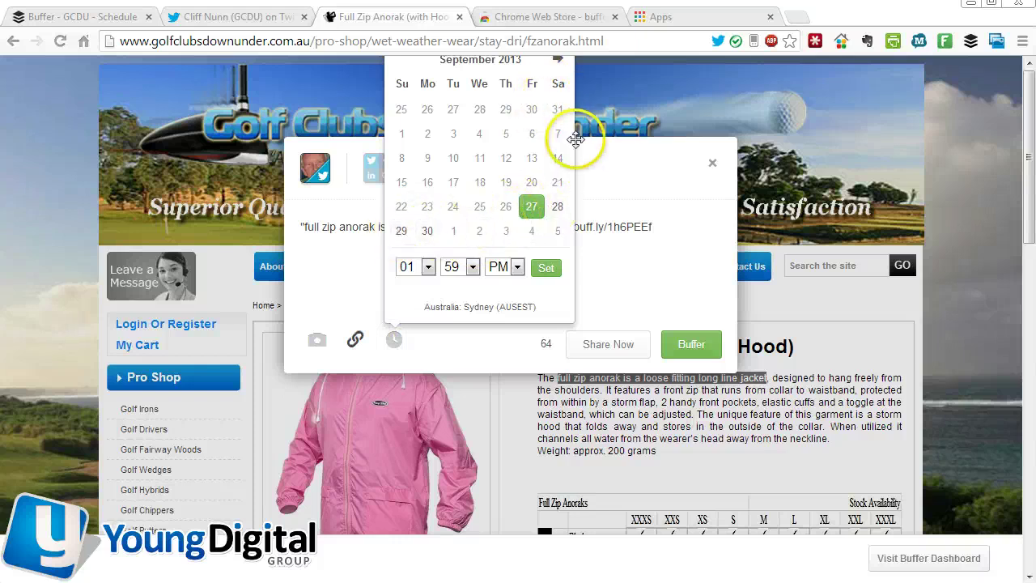
click(647, 191)
click(712, 162)
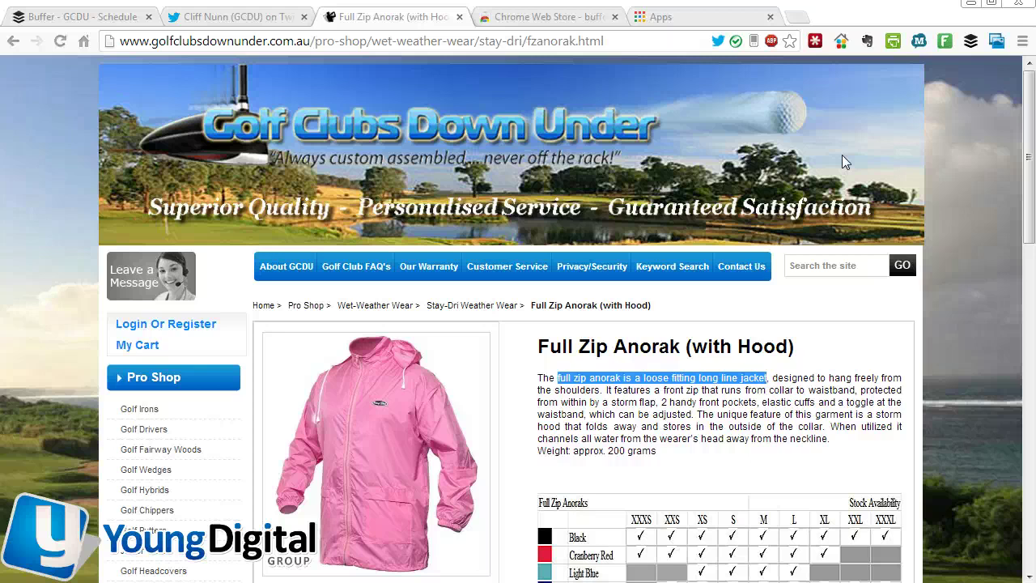
click(723, 159)
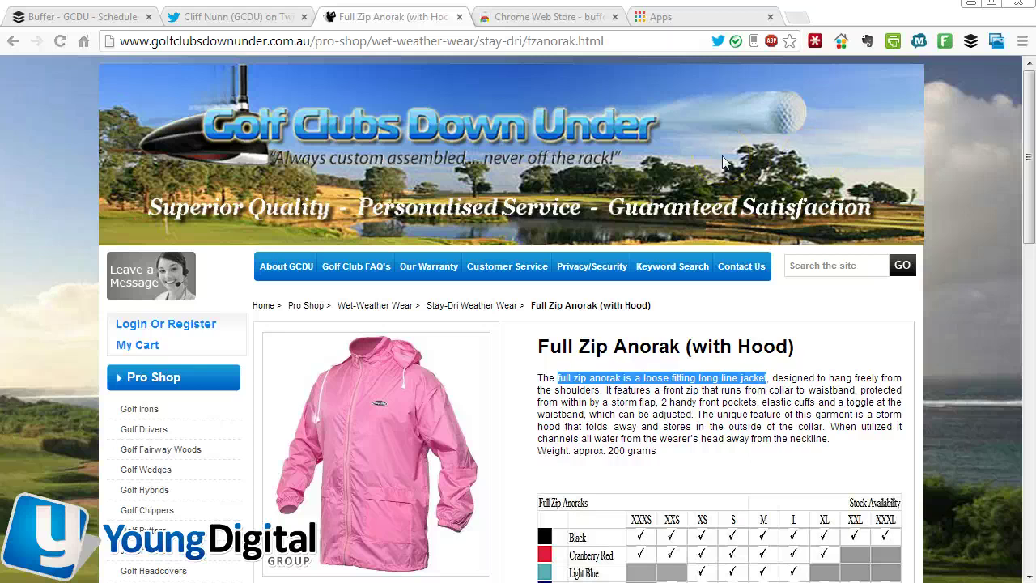